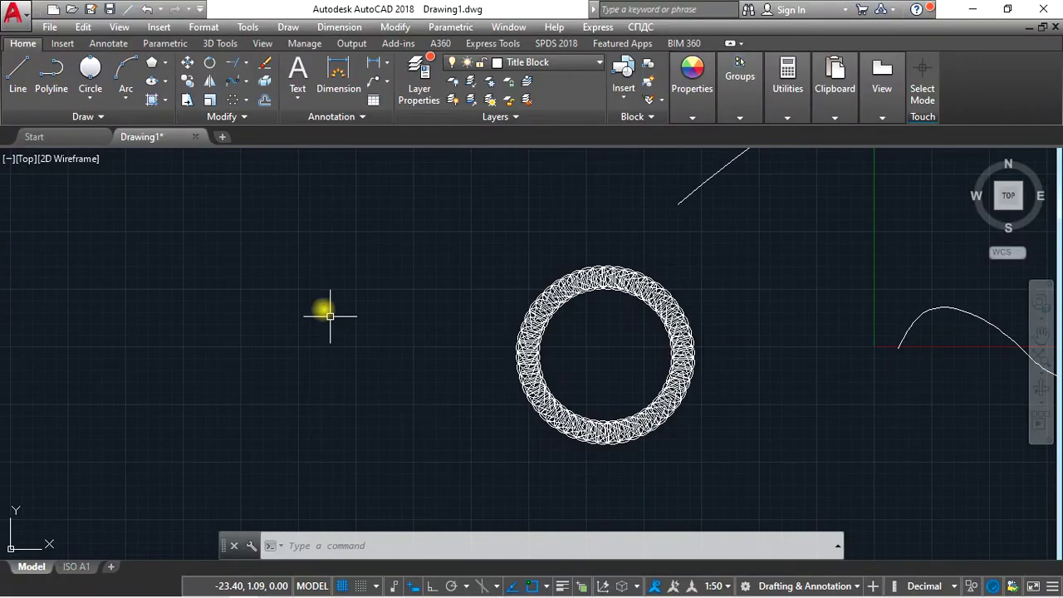
Pan the drawing right so the circle ring sits right of centre with space on the left.
middle_drag(236, 308, 289, 308)
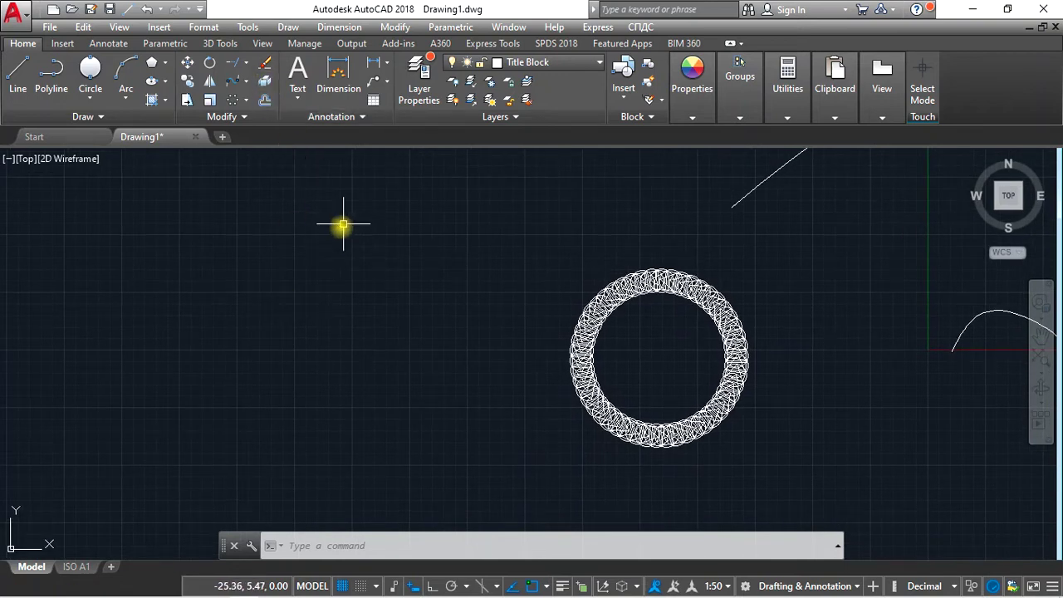
Draw a chain of alternating long and short line segments forming a zigzag left of the ring.
click(17, 73)
click(200, 273)
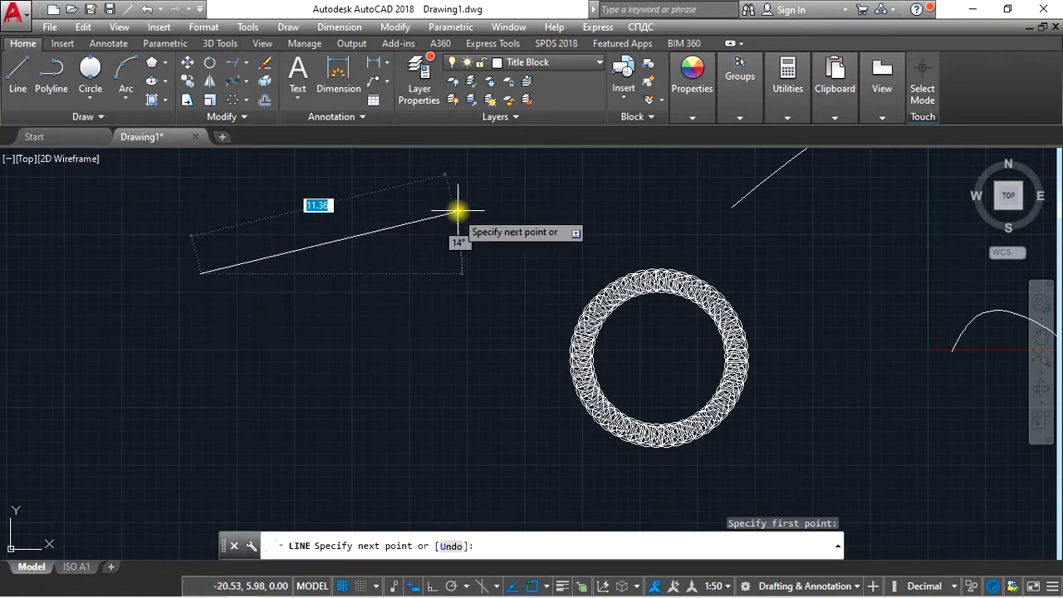
click(415, 207)
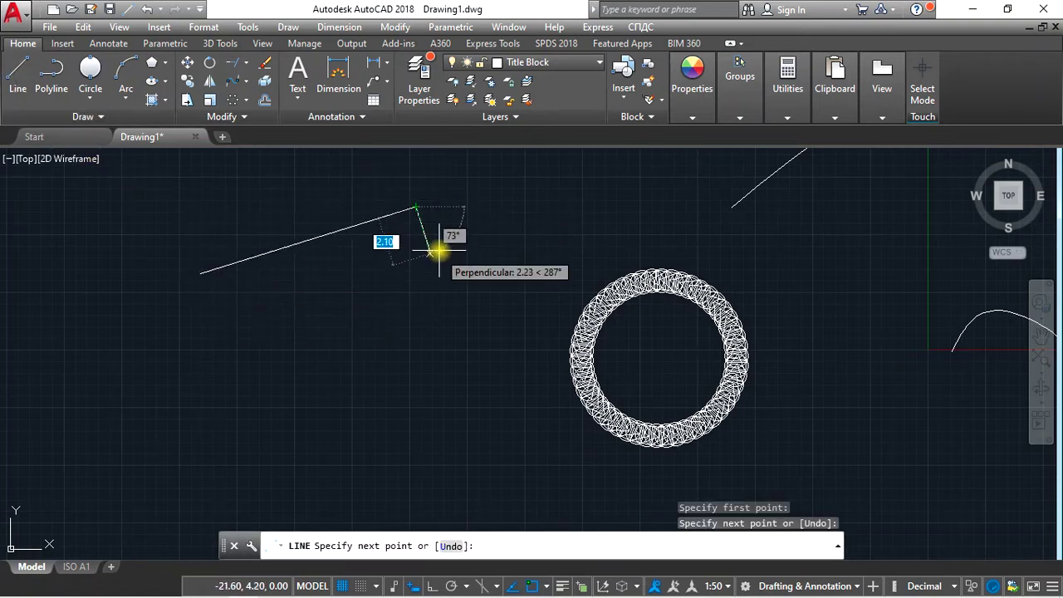
click(430, 253)
click(226, 318)
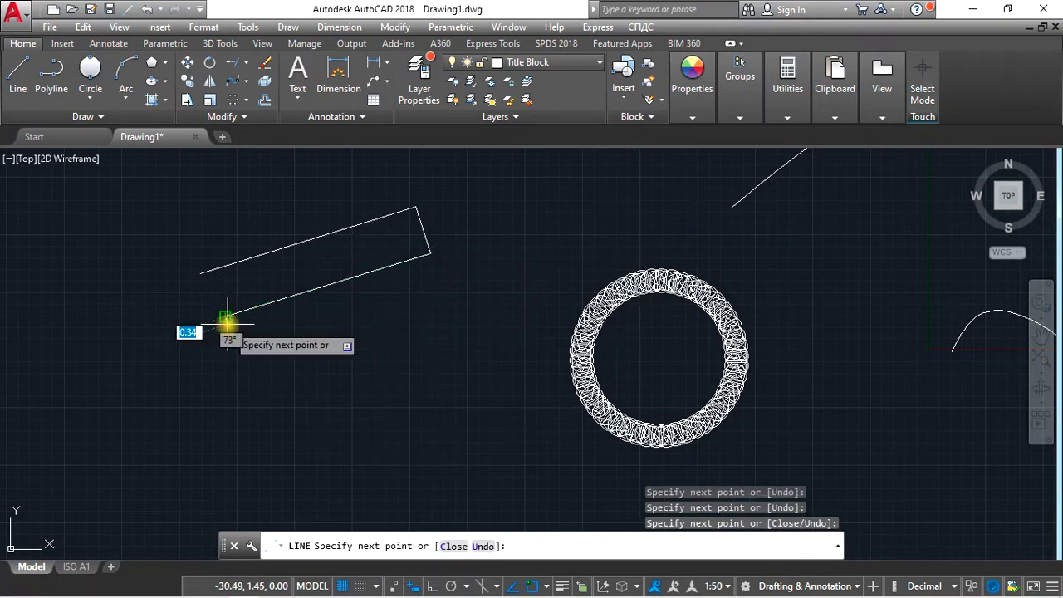
click(240, 366)
click(440, 284)
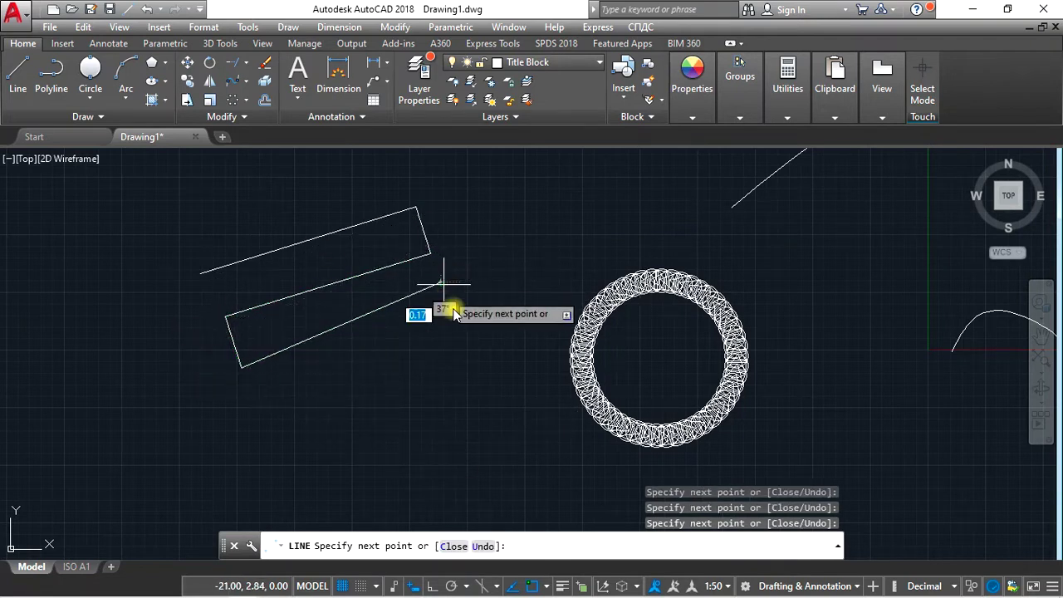
click(463, 333)
click(274, 411)
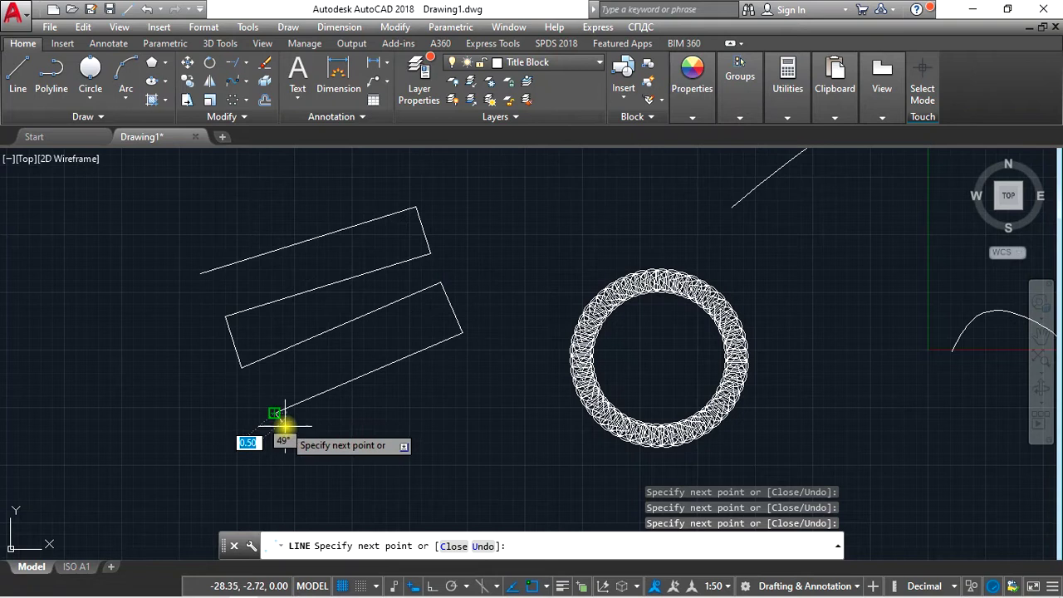
click(274, 412)
key(Return)
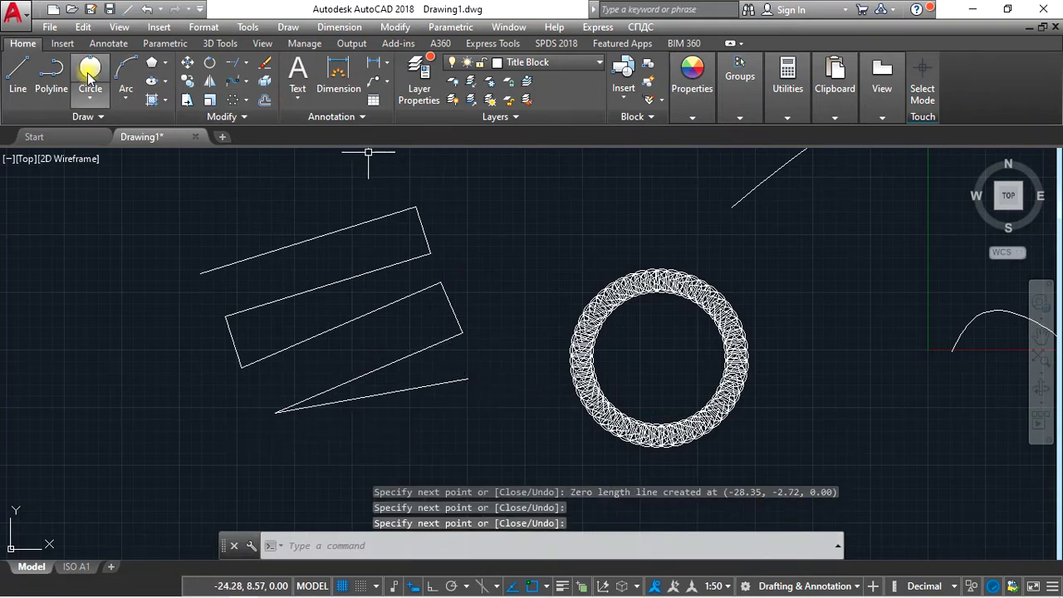
Draw a 2-point circle at the upper left of the drawing.
click(89, 68)
click(78, 213)
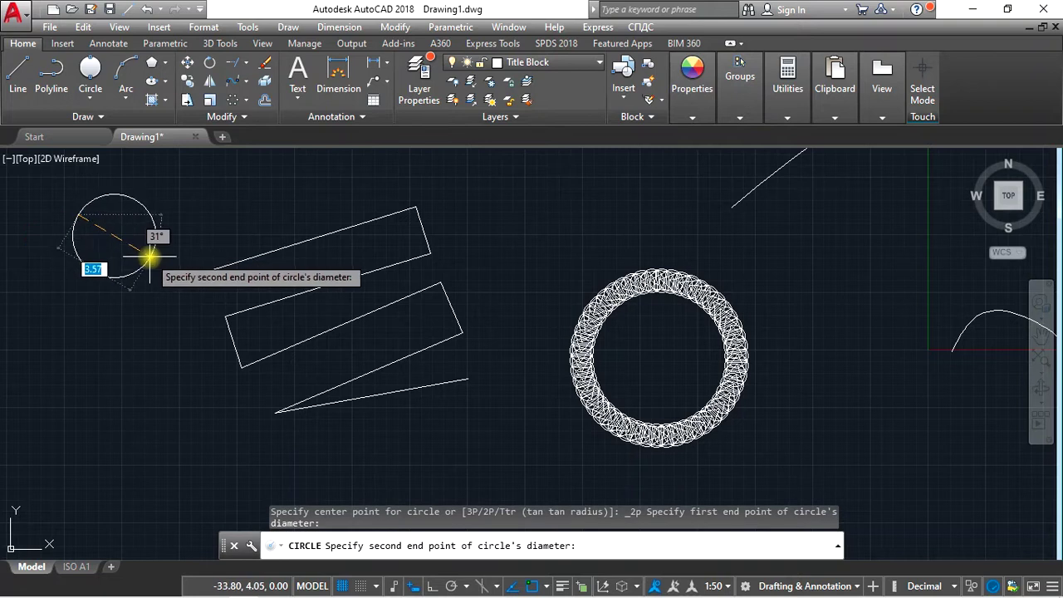
click(165, 63)
Draw a small rectangle below the circle.
click(145, 86)
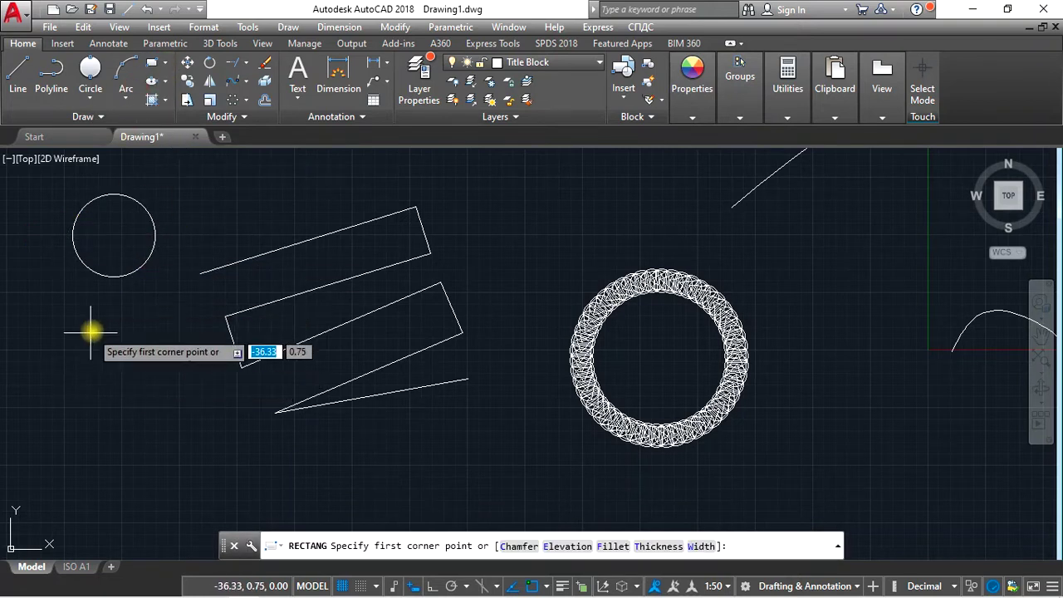
click(92, 330)
click(179, 394)
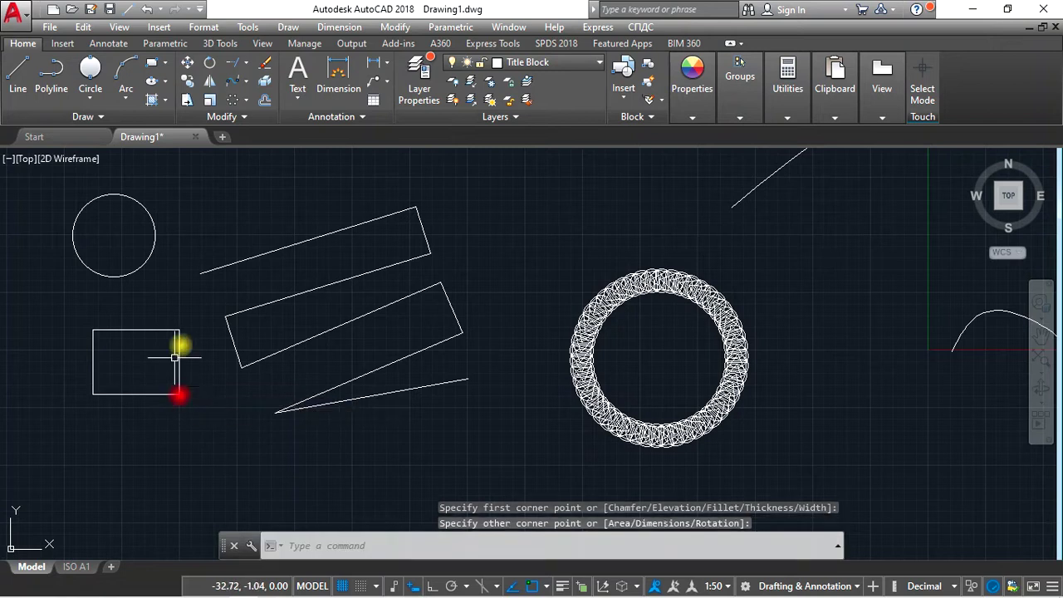
click(167, 81)
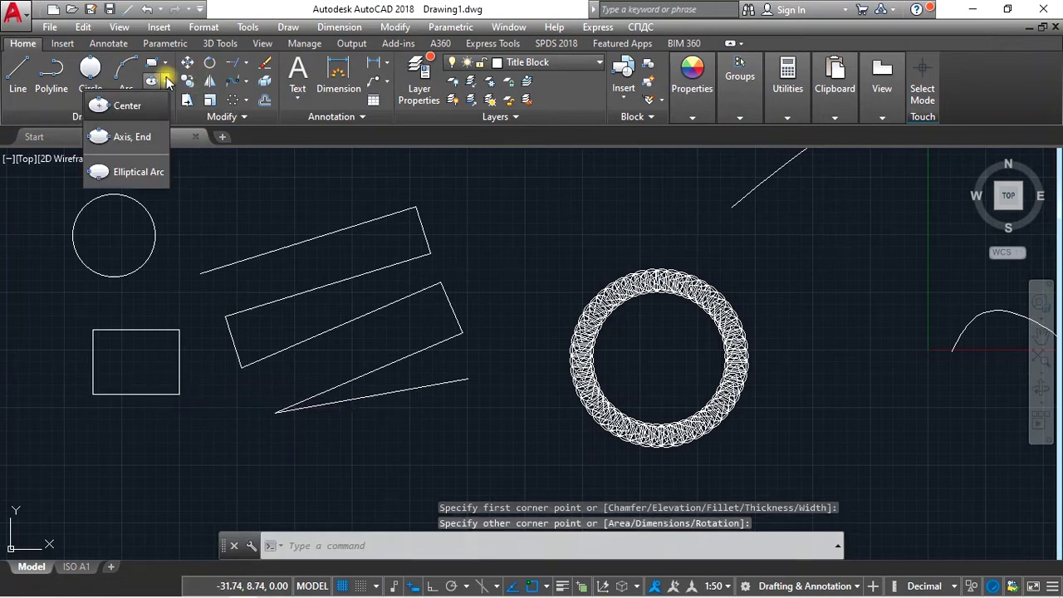
Draw a 10-sided polygon inscribed in a circle, centred above the circle ring.
click(165, 63)
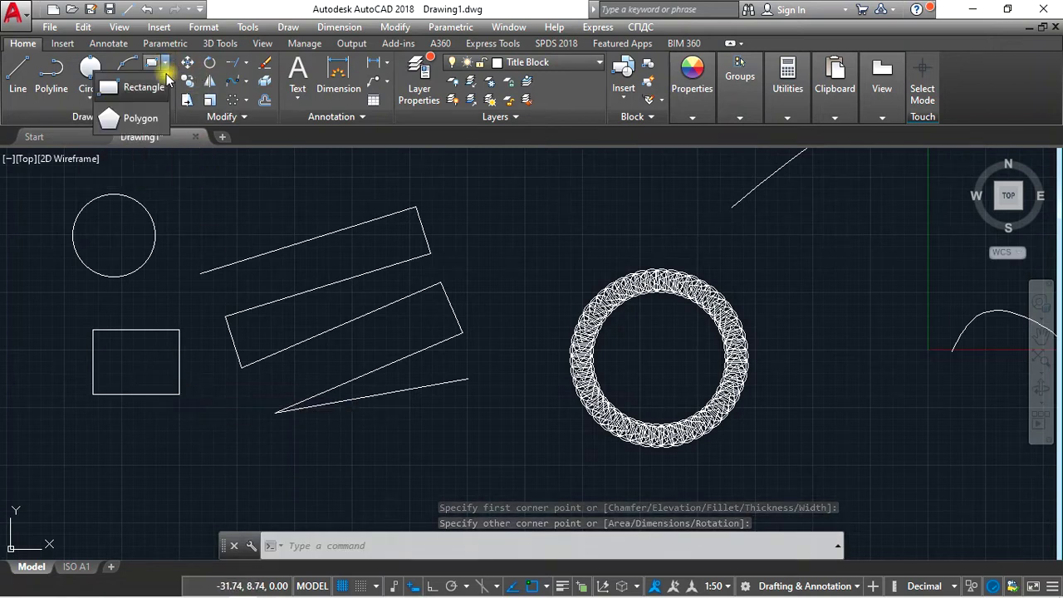
click(165, 63)
click(166, 63)
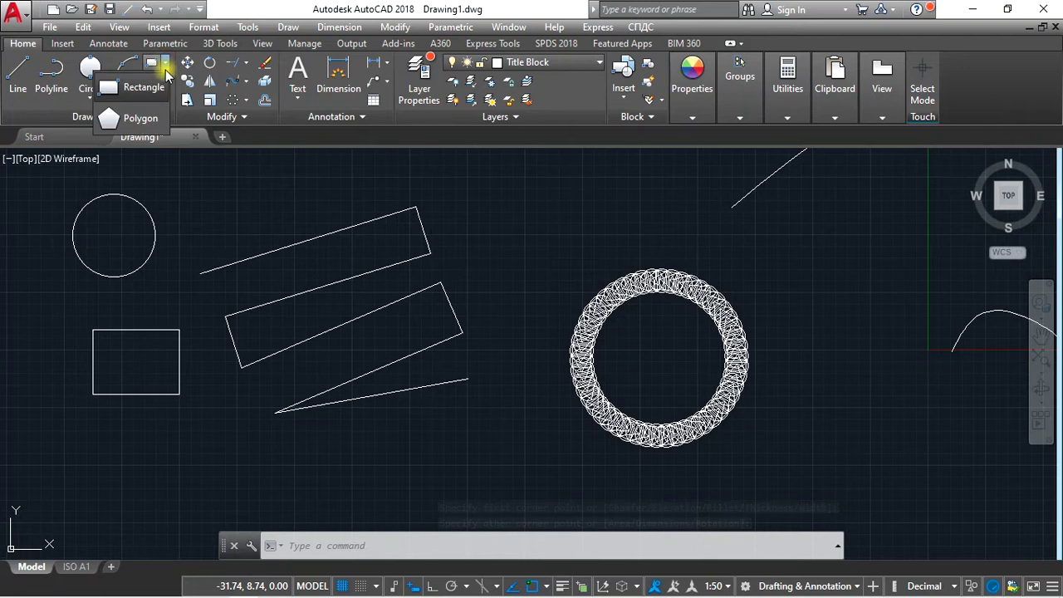
click(133, 116)
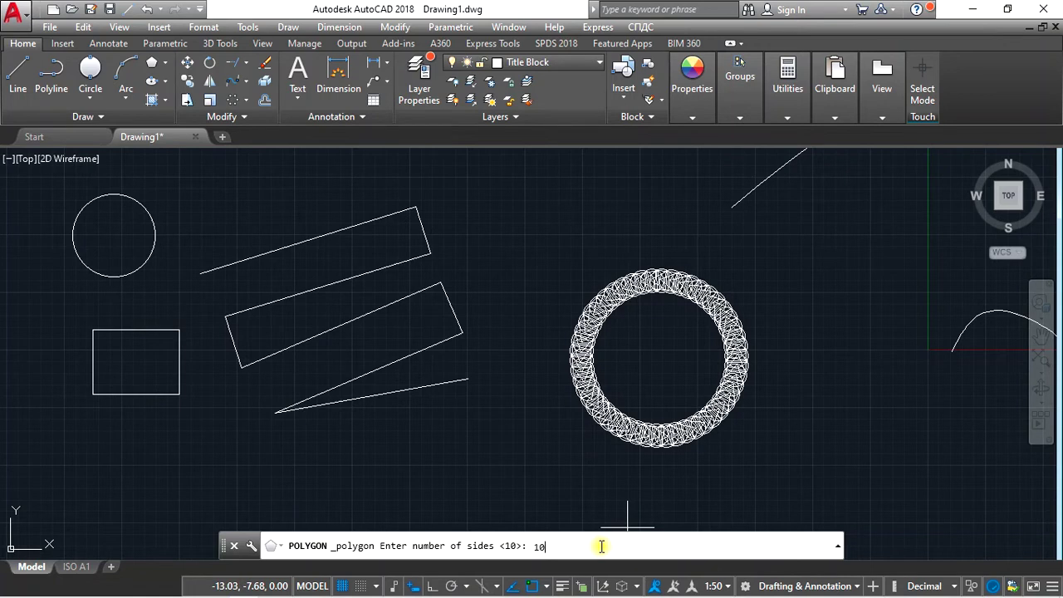
text(0)
key(Return)
click(509, 220)
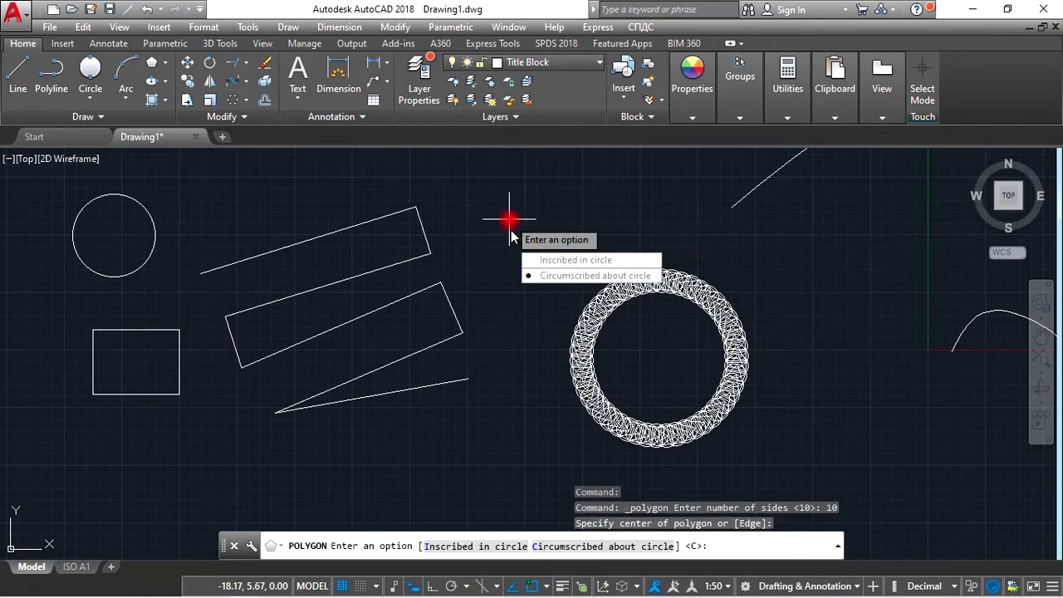
click(541, 263)
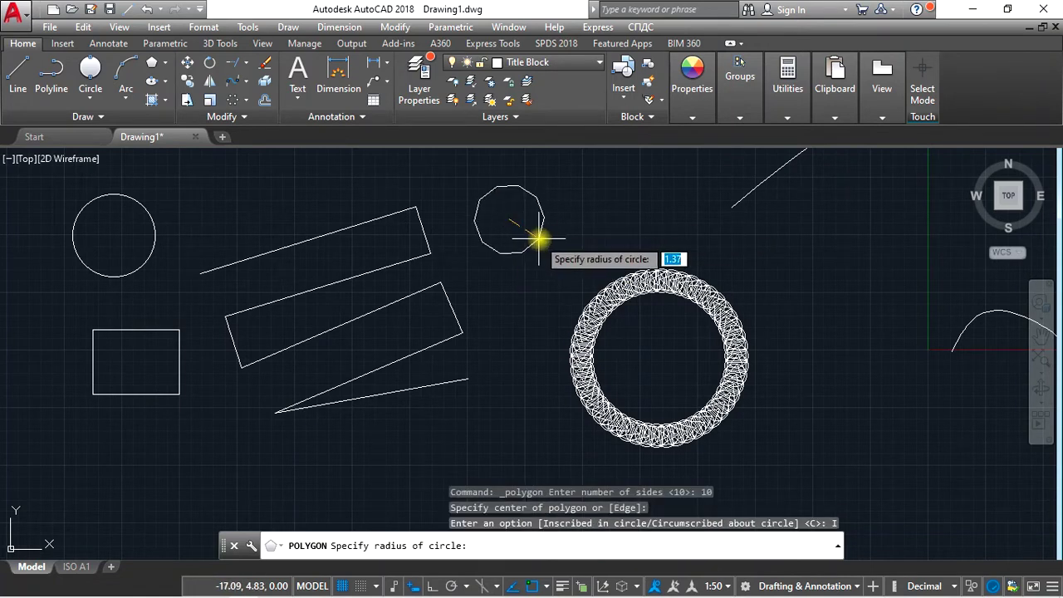
click(553, 237)
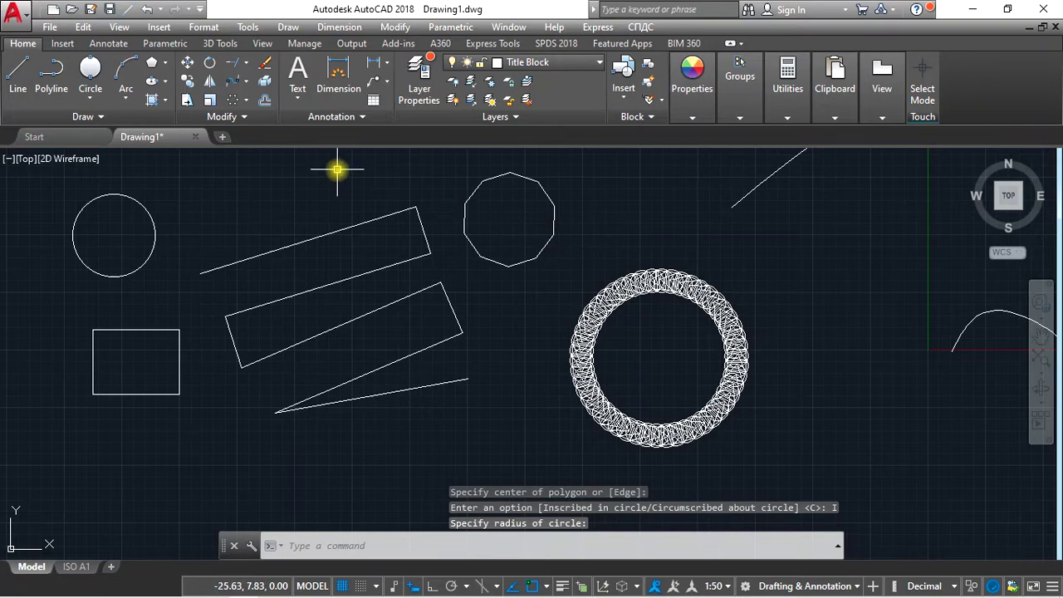
Start the Offset command with an offset distance of 0.4.
click(265, 100)
text(0.4)
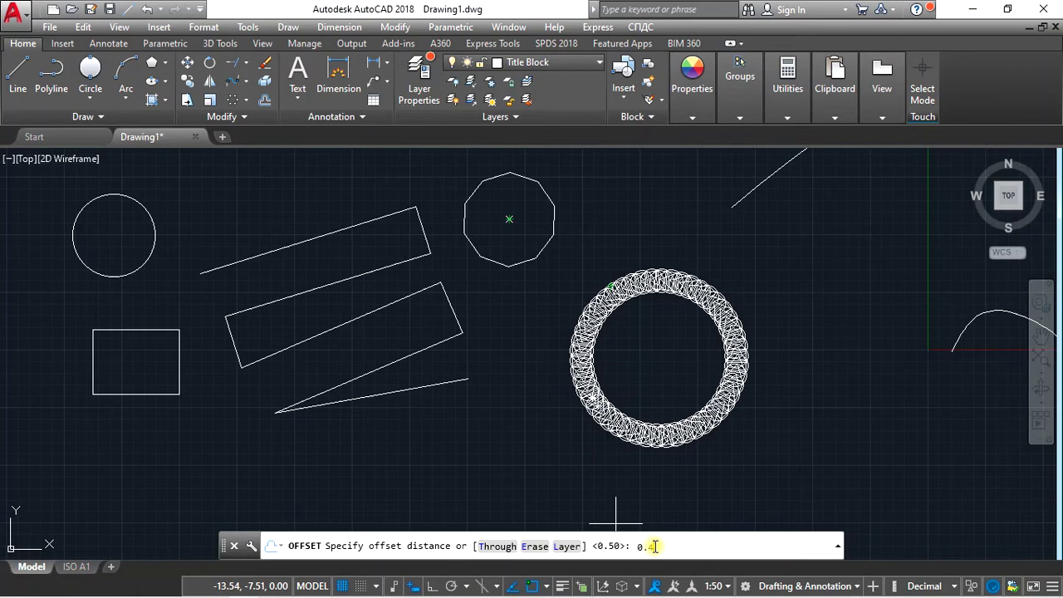
key(Return)
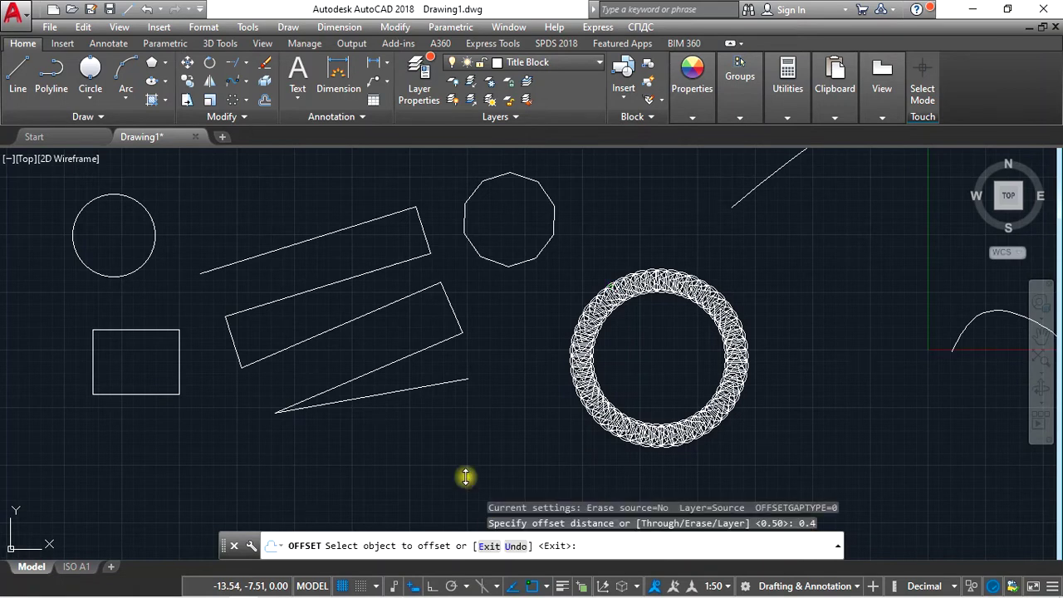
Stack several 0.4 parallel copies above the long parallelogram edge.
scroll(316, 278, up, 2)
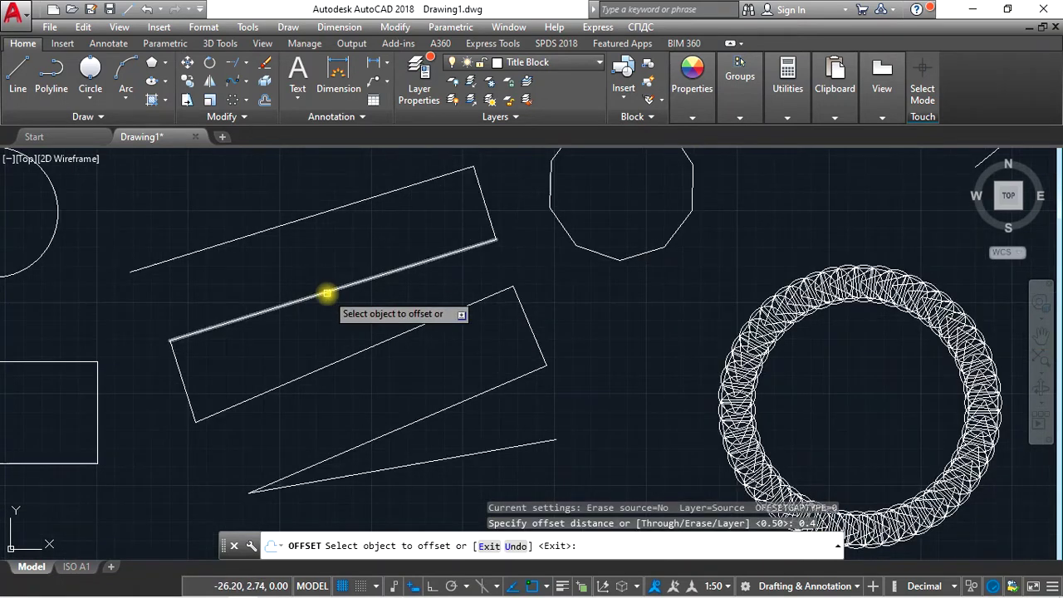
click(328, 293)
click(324, 270)
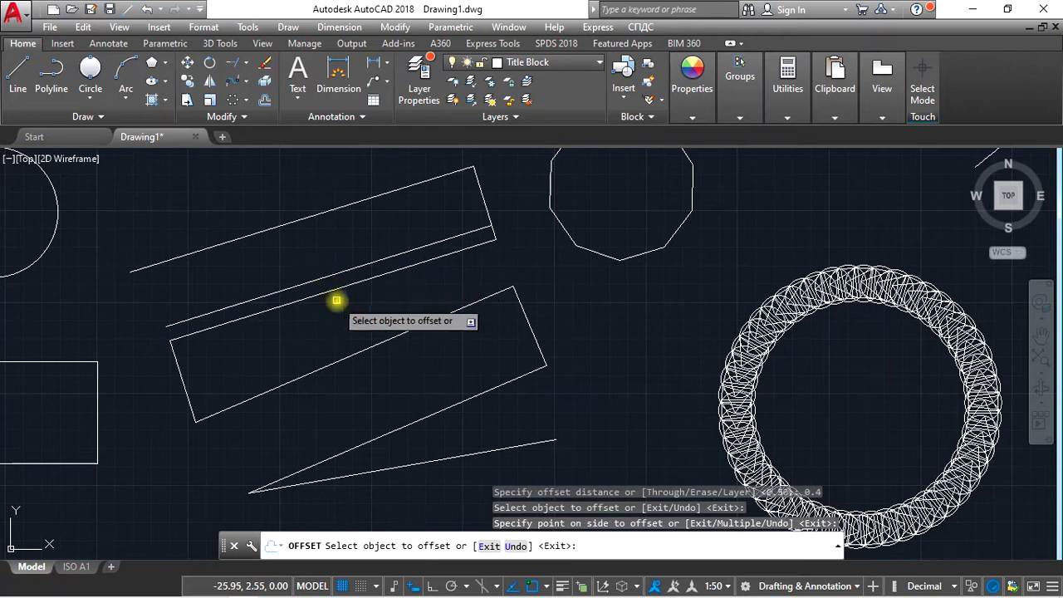
click(333, 279)
click(326, 243)
click(331, 253)
click(327, 239)
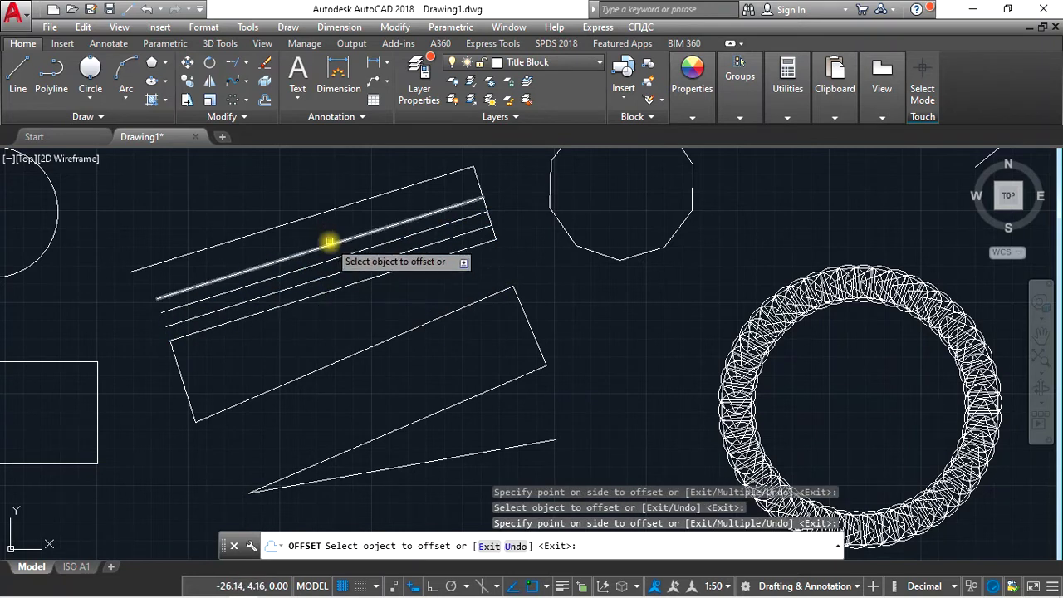
click(329, 241)
click(327, 221)
click(323, 209)
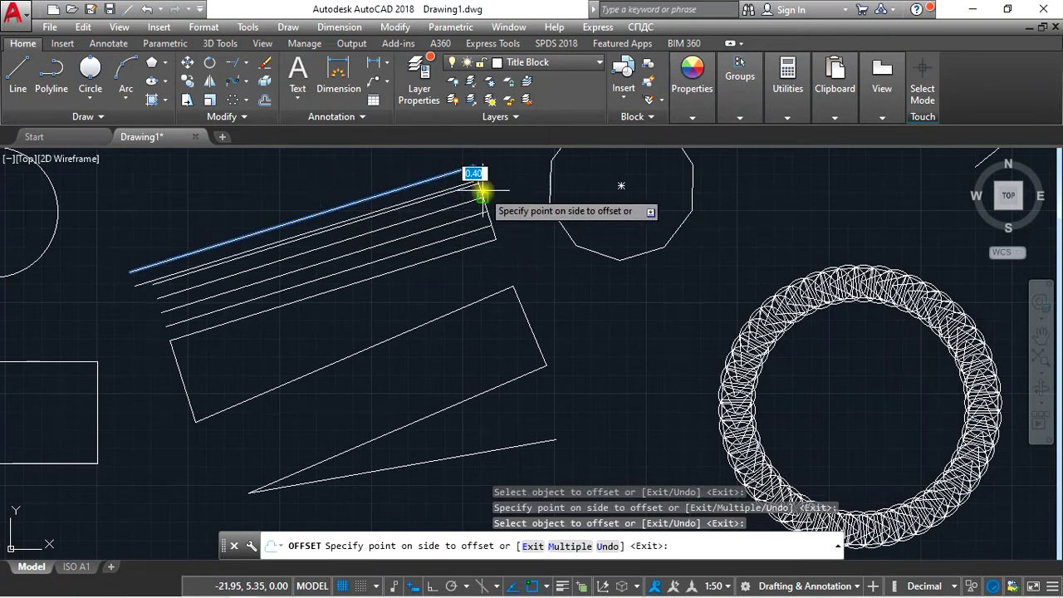
scroll(498, 198, up, 4)
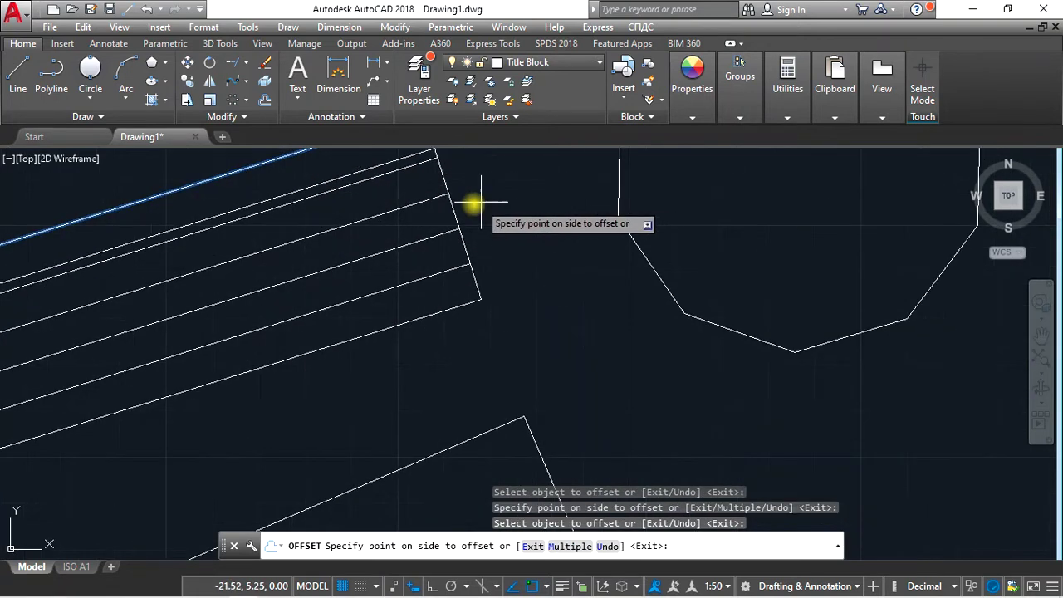
click(465, 247)
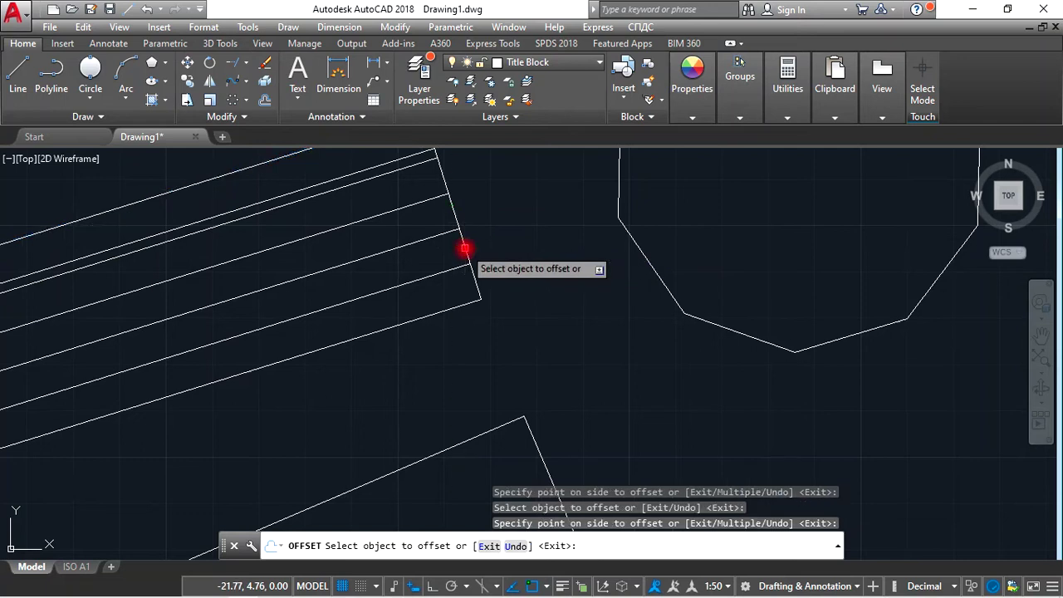
Offset the tilted rectangle's edges, adding parallel lines beside and inside it.
click(462, 247)
click(499, 241)
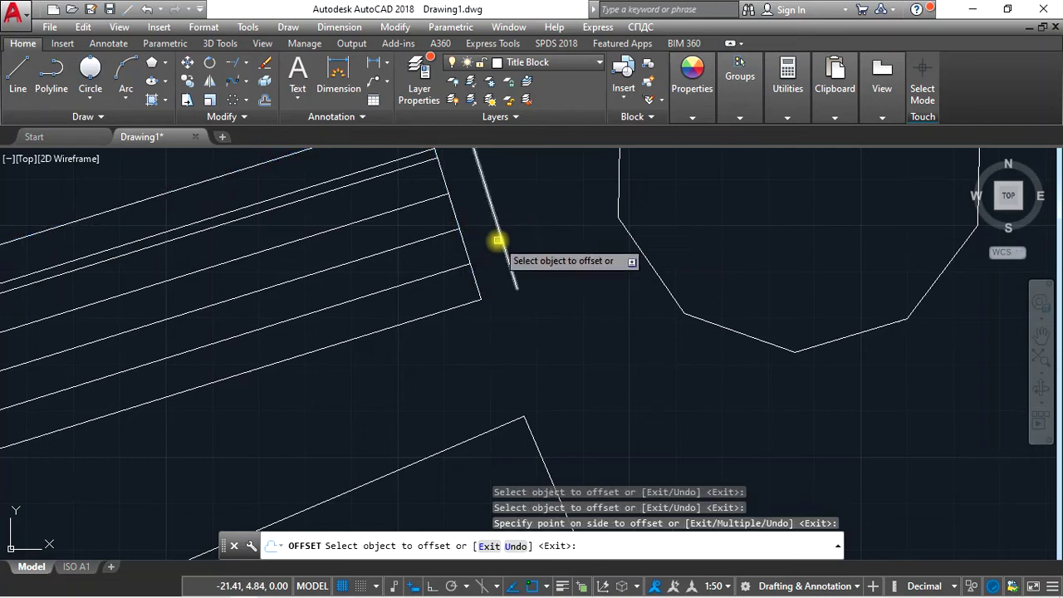
click(498, 239)
click(586, 217)
click(538, 236)
click(591, 225)
click(474, 281)
click(423, 294)
click(436, 286)
click(394, 316)
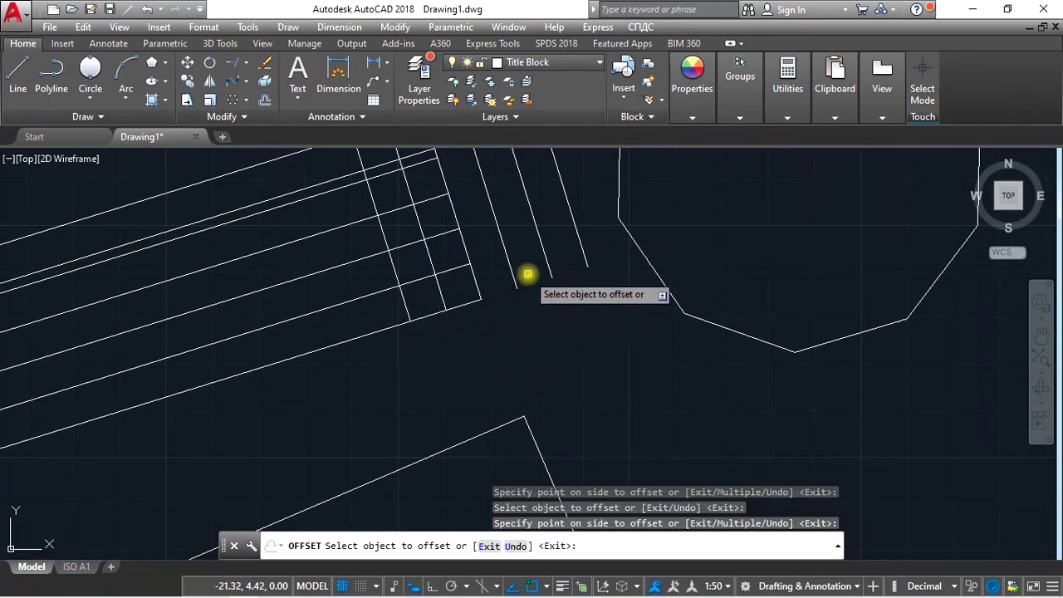
scroll(528, 274, down, 5)
click(481, 333)
click(474, 316)
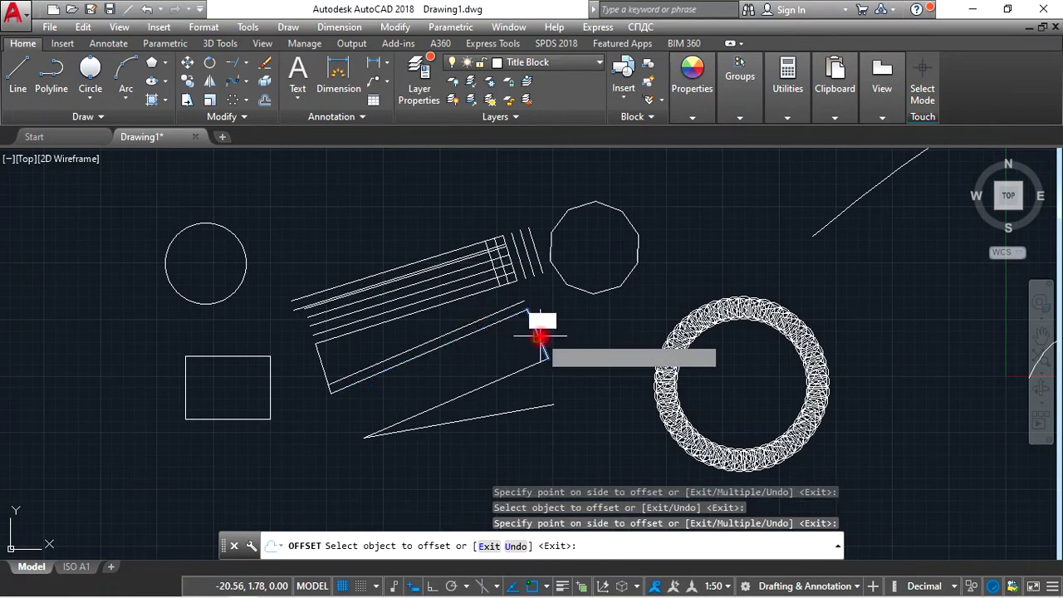
Add two offset copies above the lower slanted line.
click(491, 415)
click(484, 389)
click(484, 408)
click(463, 356)
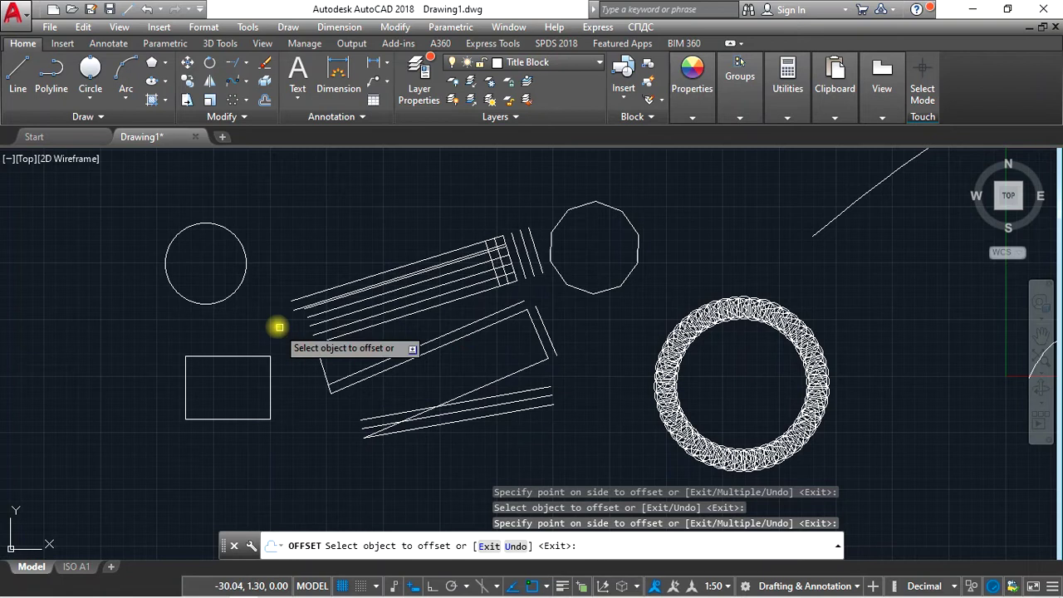
Add concentric offset circles inside and outside the circle.
scroll(153, 218, up, 2)
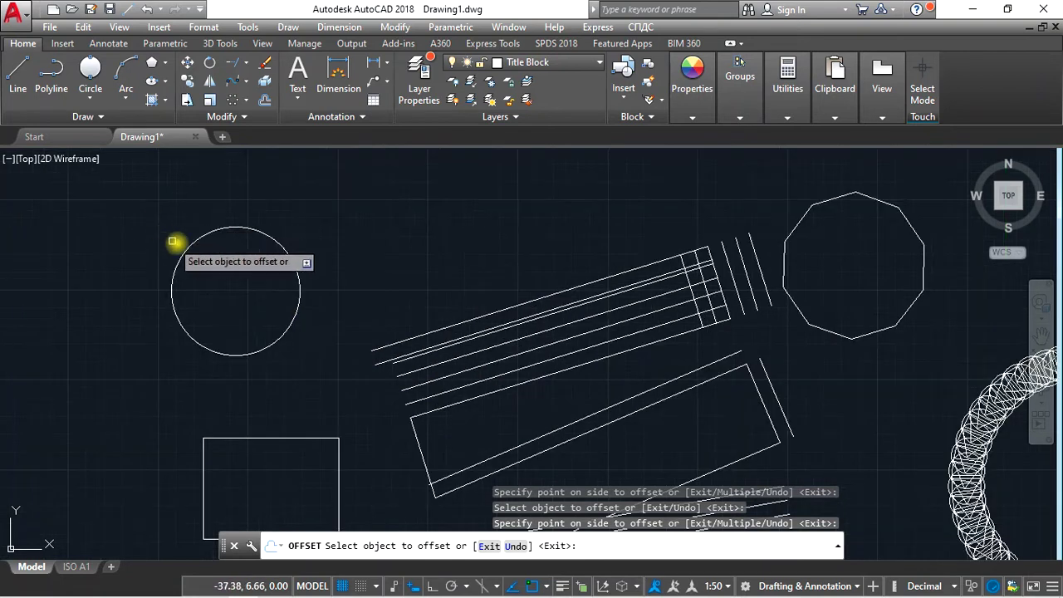
click(291, 257)
click(240, 285)
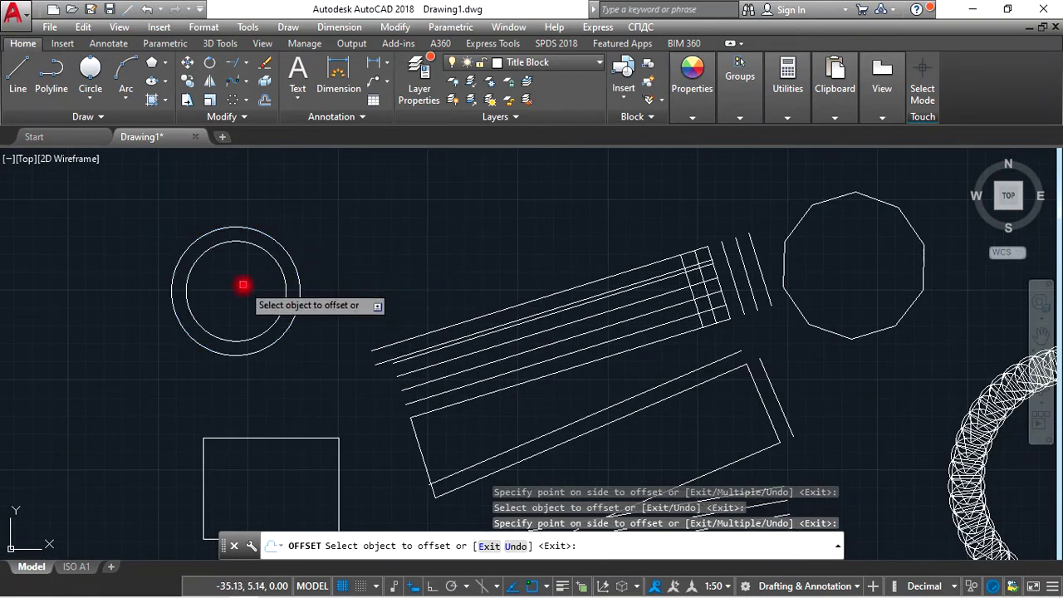
click(282, 277)
click(249, 287)
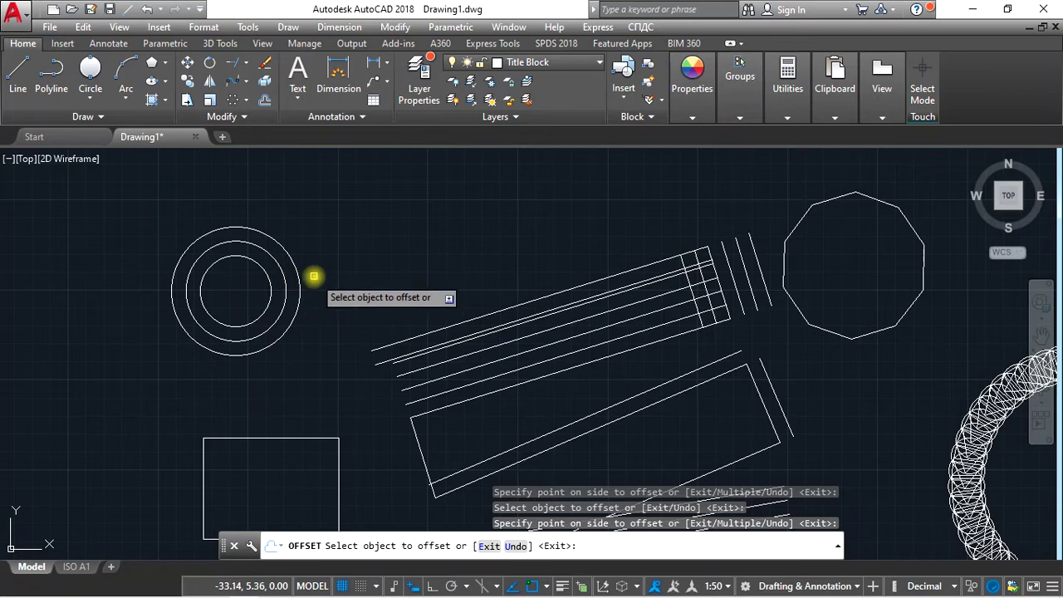
click(294, 274)
click(336, 259)
click(303, 265)
click(358, 249)
click(326, 237)
click(337, 256)
click(338, 256)
click(379, 230)
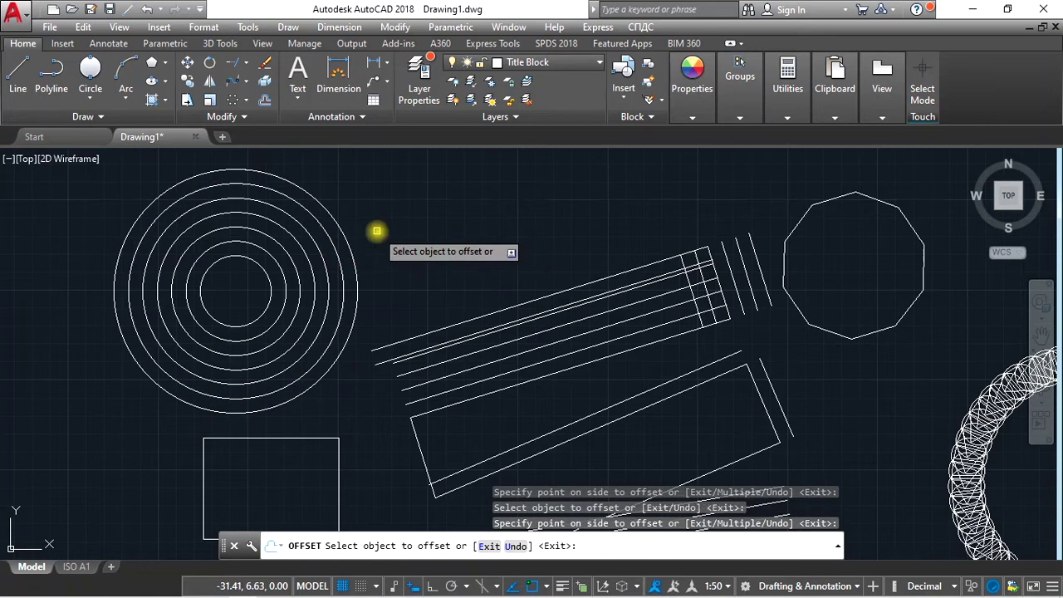
Add nested offset rectangles inside and around the square.
scroll(333, 283, down, 4)
scroll(365, 332, up, 2)
click(377, 327)
click(355, 328)
click(368, 332)
click(366, 336)
click(377, 348)
click(413, 385)
click(389, 360)
click(415, 380)
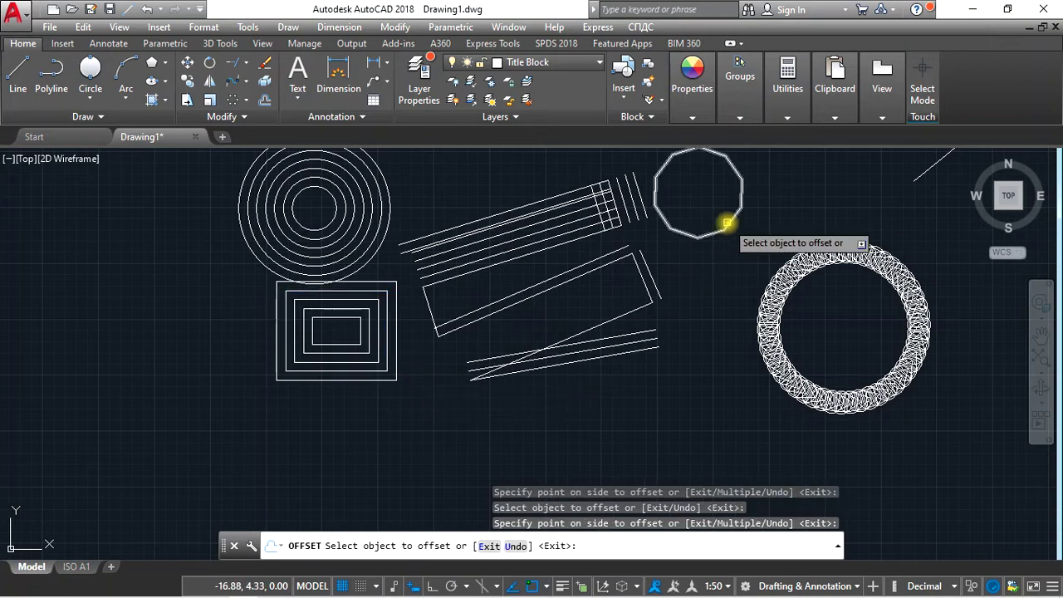
Add concentric offset decagons outside and inside the decagon.
click(727, 218)
click(732, 261)
scroll(723, 266, down, 3)
scroll(733, 220, up, 3)
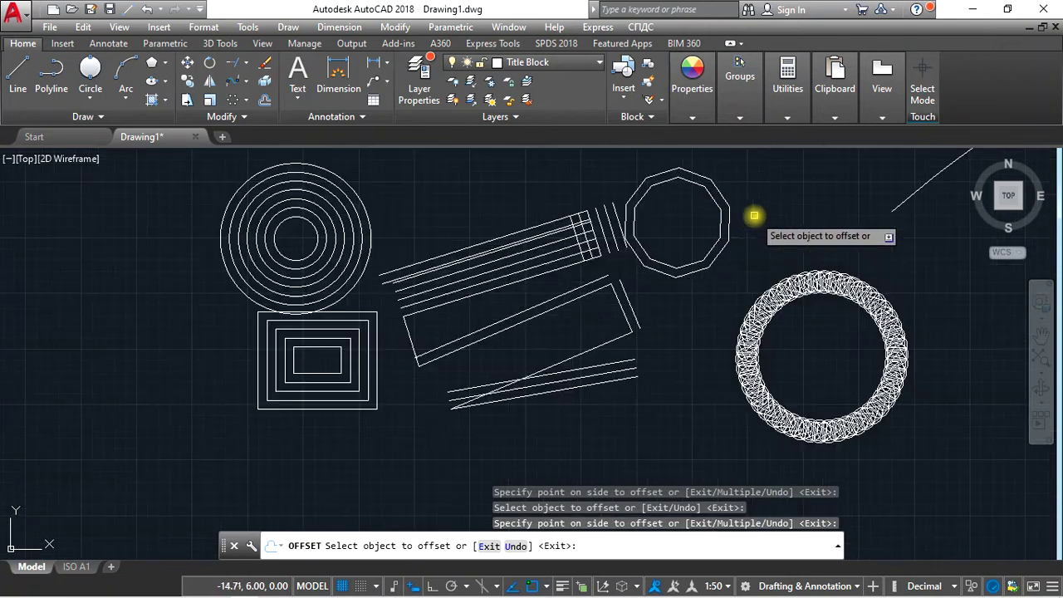
click(732, 226)
click(743, 233)
click(726, 231)
click(721, 228)
click(712, 230)
click(707, 219)
click(683, 235)
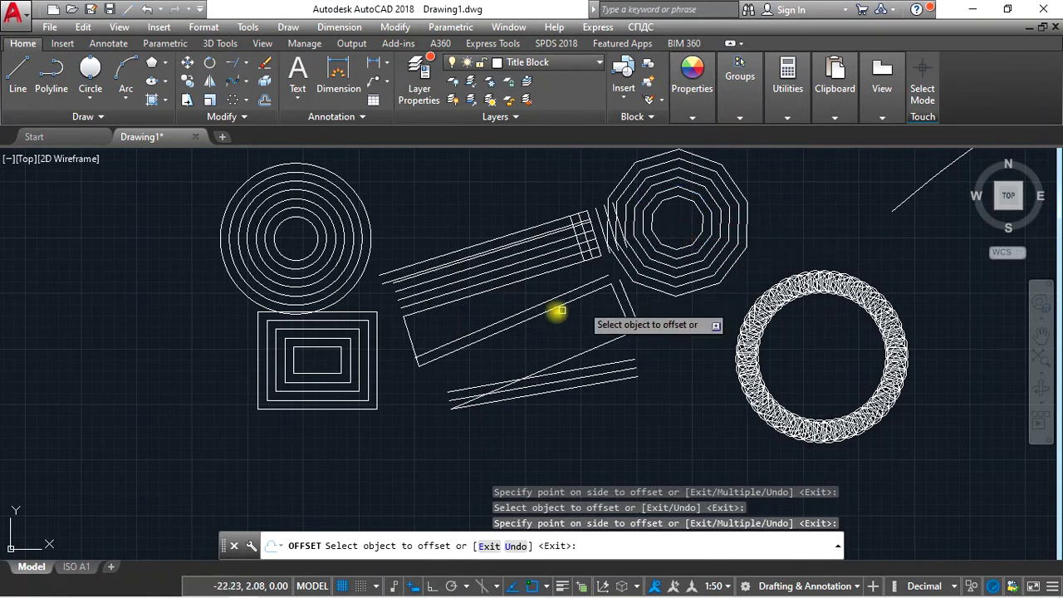
scroll(538, 336, down, 3)
scroll(541, 353, up, 3)
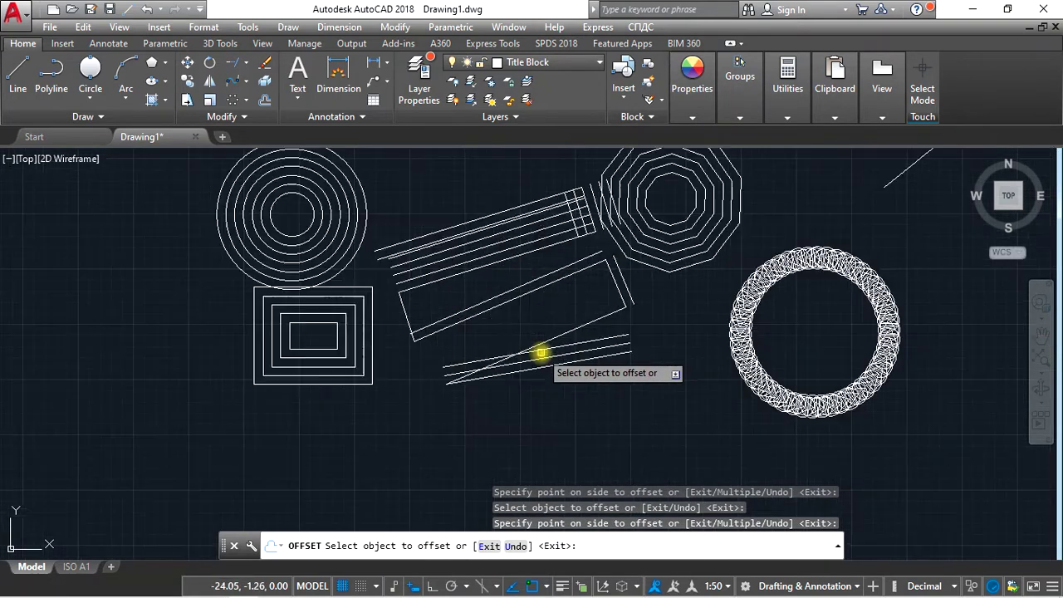
Stack parallel lines inside the long rectangle's left end, then end the Offset command.
click(403, 305)
click(406, 313)
click(415, 308)
click(451, 296)
click(420, 302)
click(474, 286)
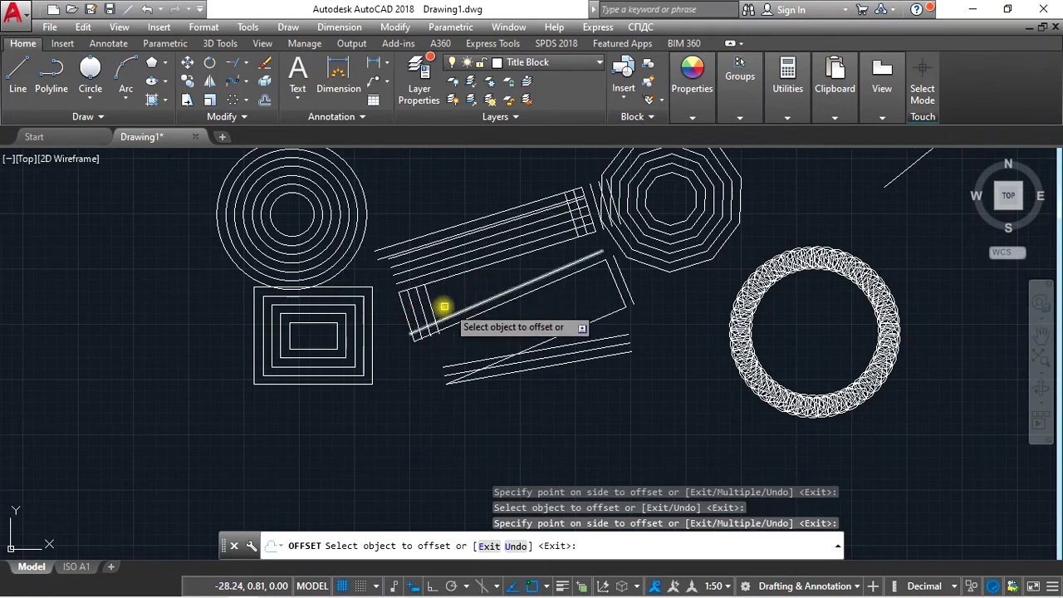
click(429, 301)
click(482, 294)
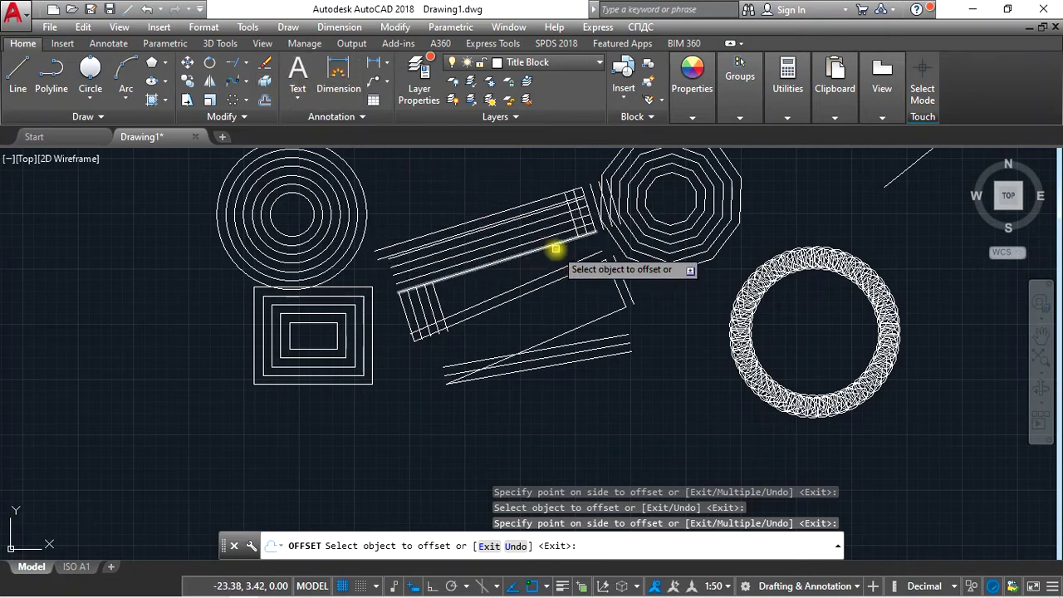
scroll(564, 270, down, 2)
scroll(703, 207, up, 5)
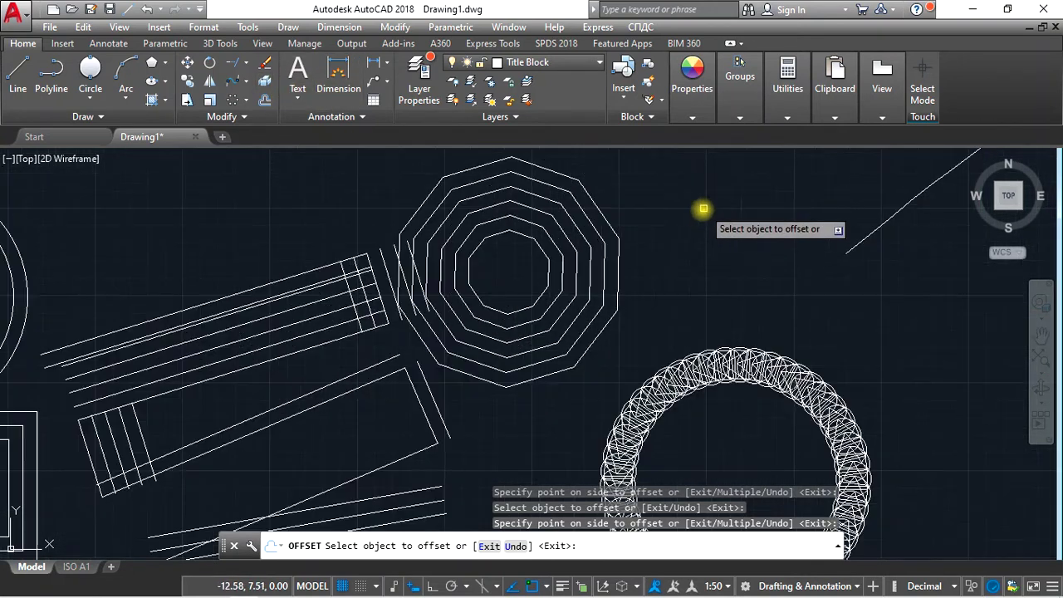
key(Escape)
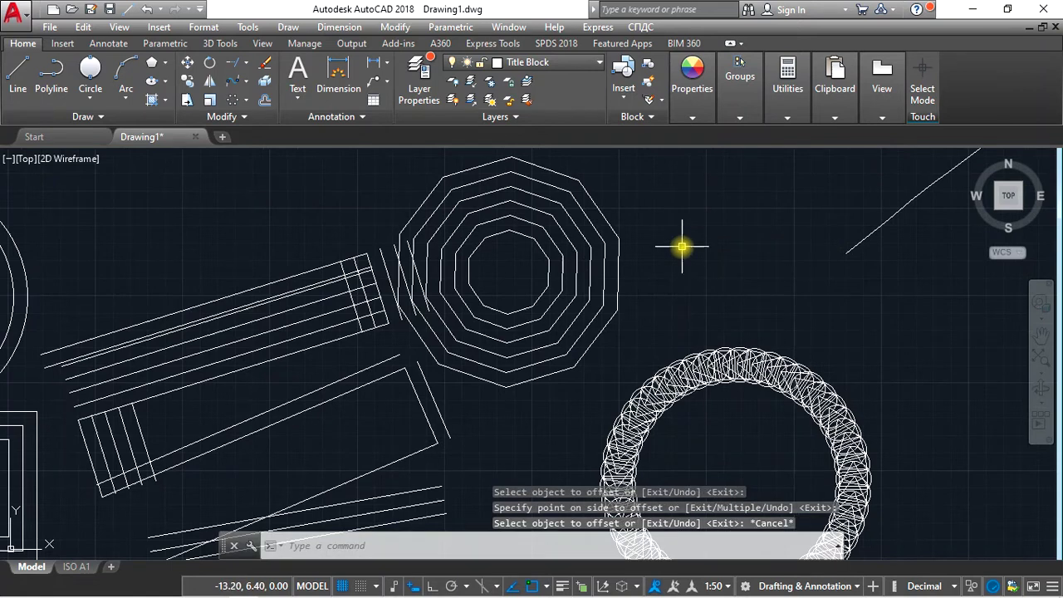
Move the outermost decagon from its centre to the empty upper-left space and explode it.
click(618, 266)
scroll(688, 272, down, 2)
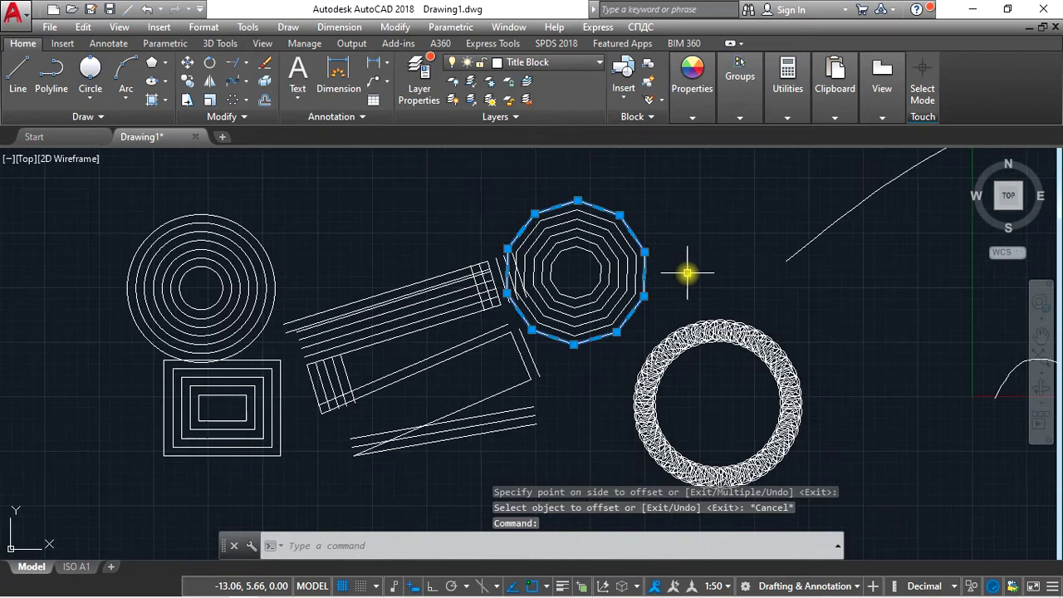
scroll(645, 250, up, 2)
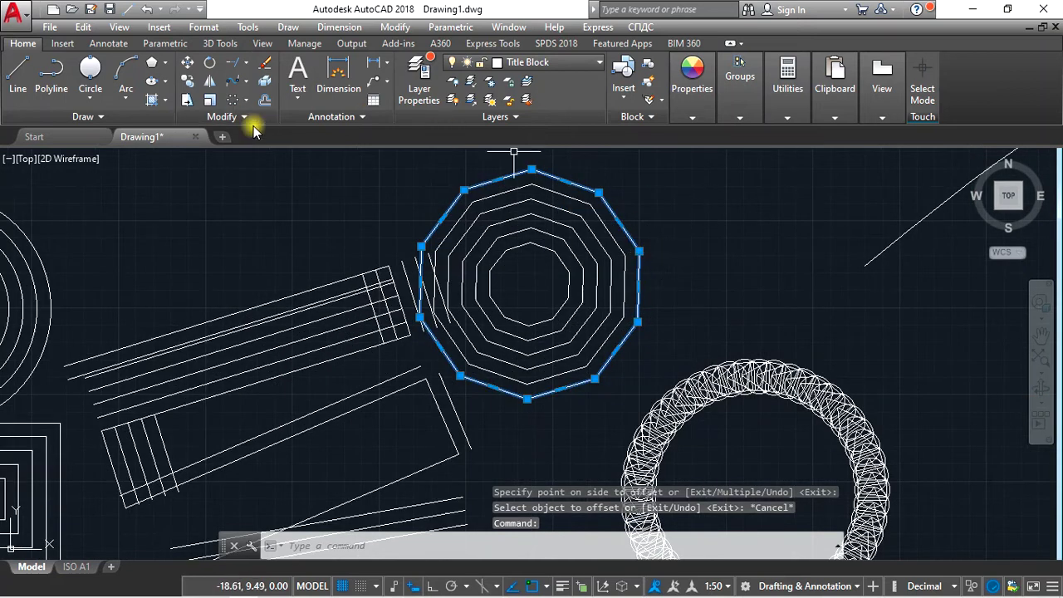
click(189, 67)
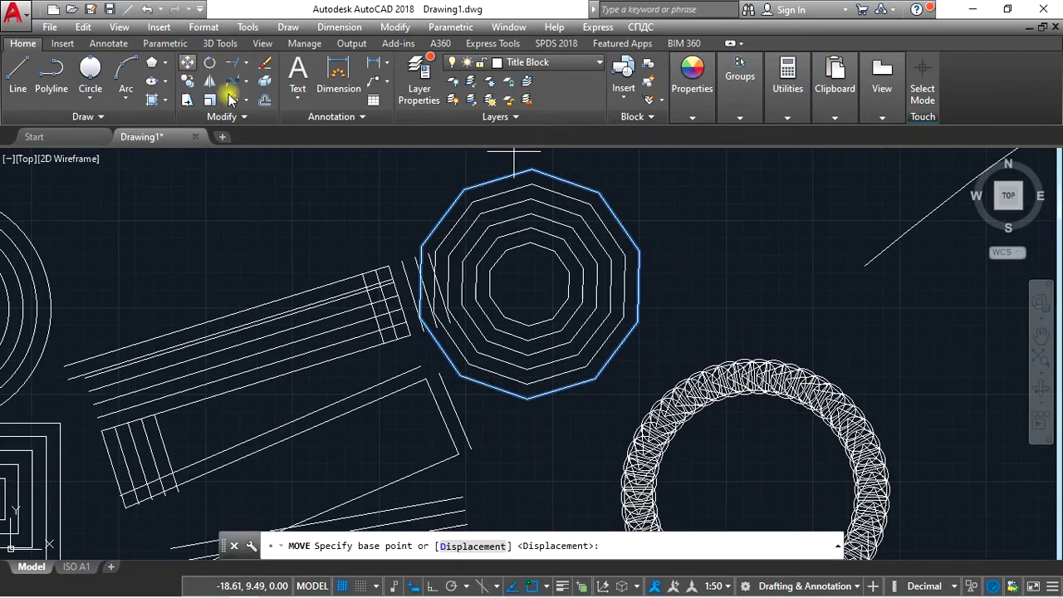
click(527, 281)
scroll(524, 274, down, 3)
scroll(416, 229, up, 3)
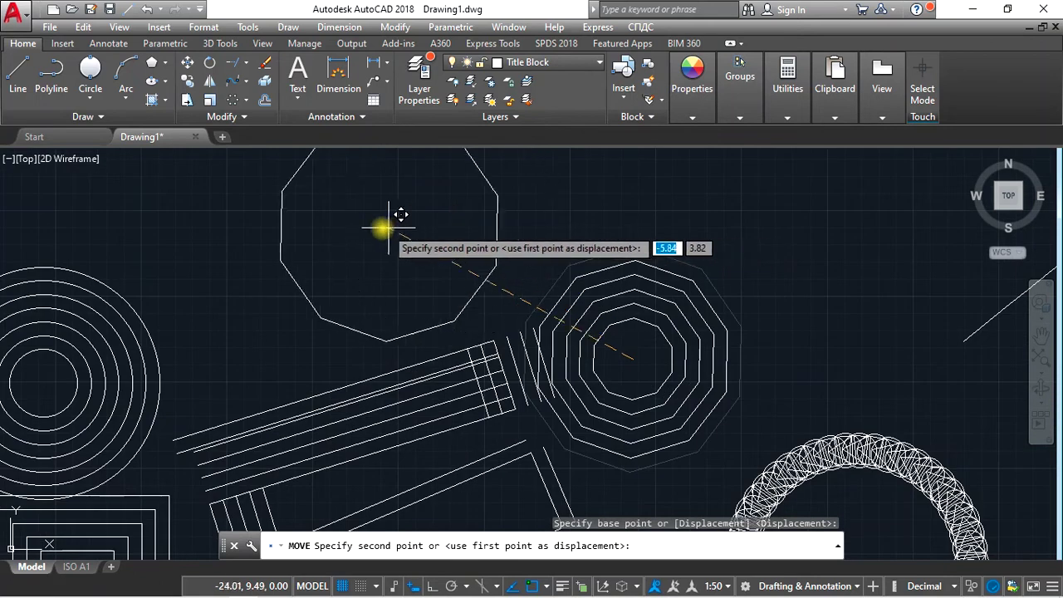
scroll(410, 235, down, 3)
click(368, 230)
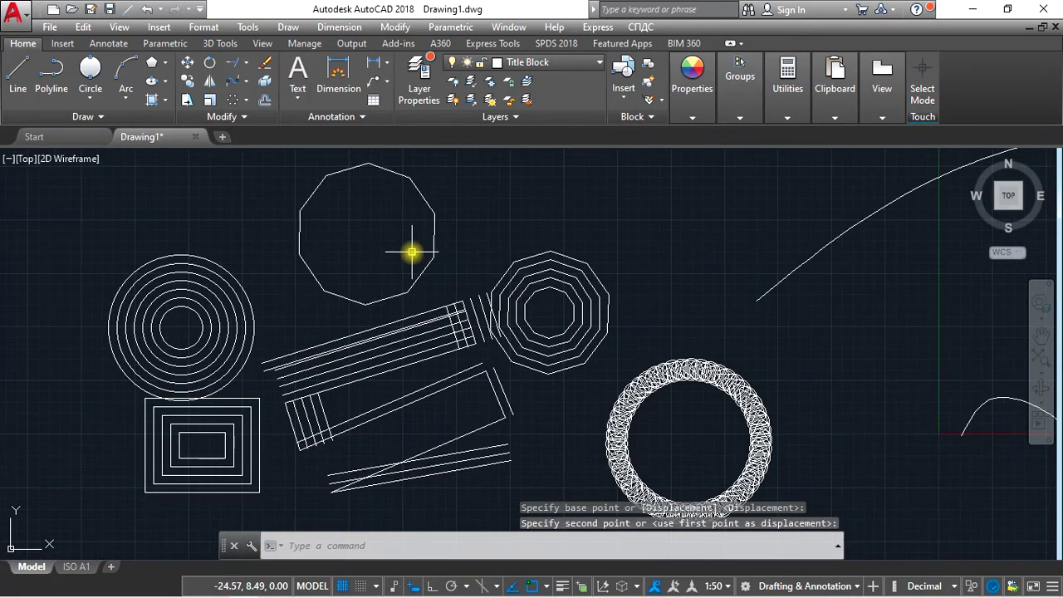
click(433, 238)
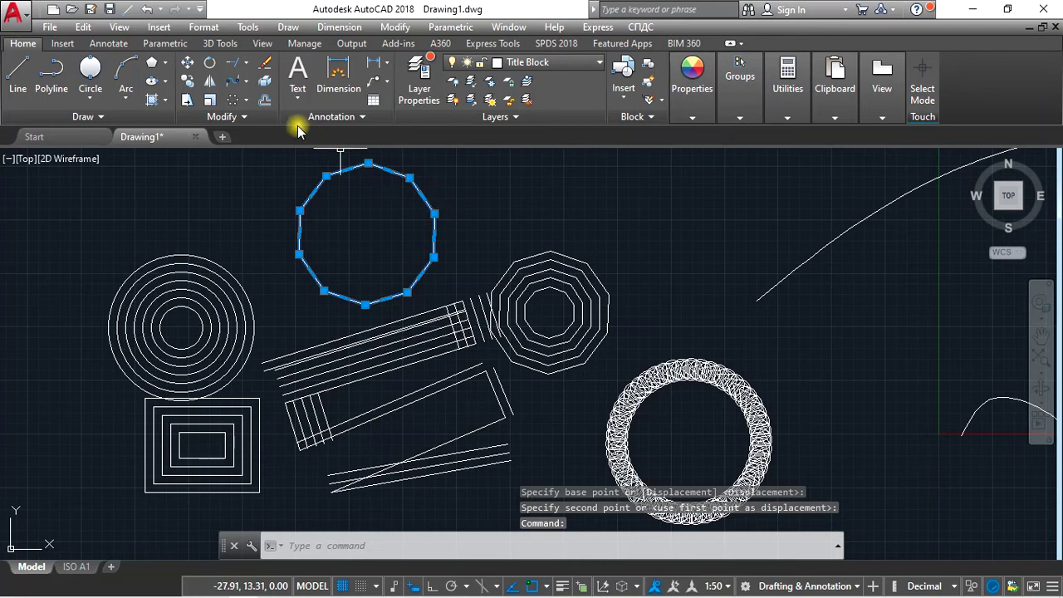
click(264, 83)
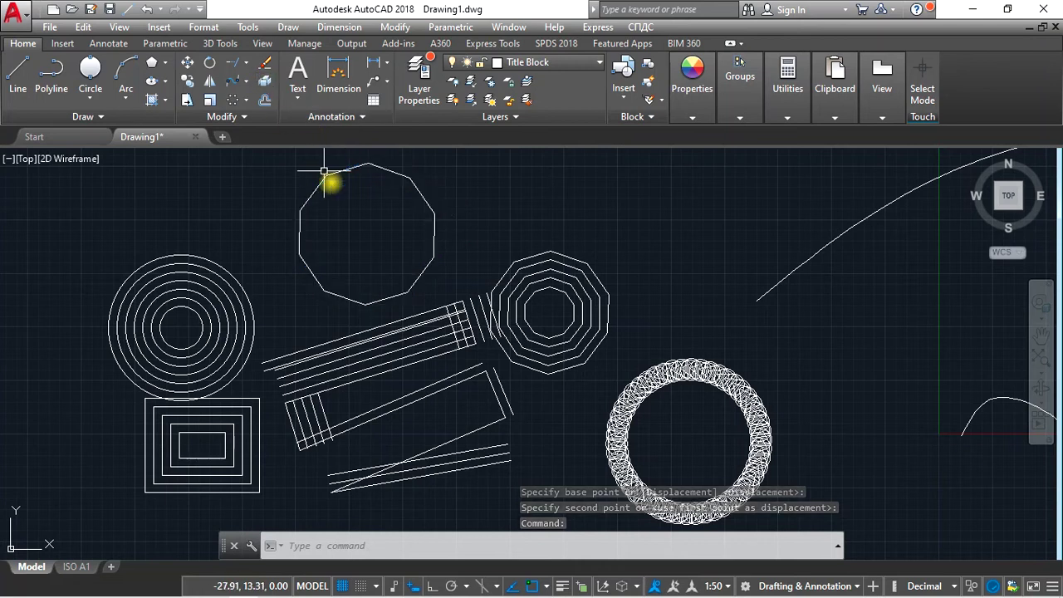
Select the moved decagon's edges individually to confirm they are separate lines, then clear the selection.
click(422, 199)
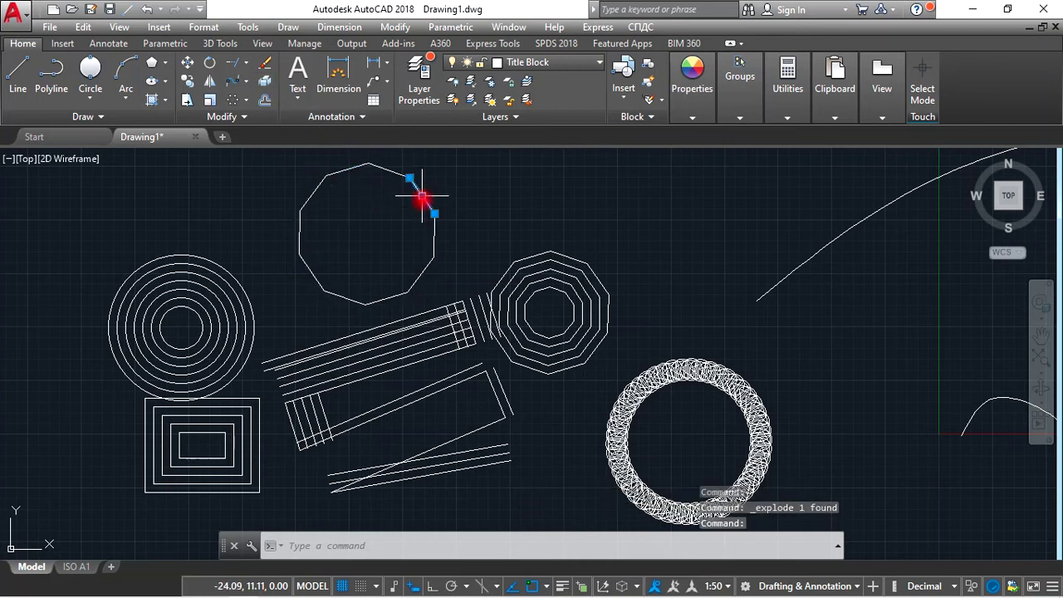
click(332, 178)
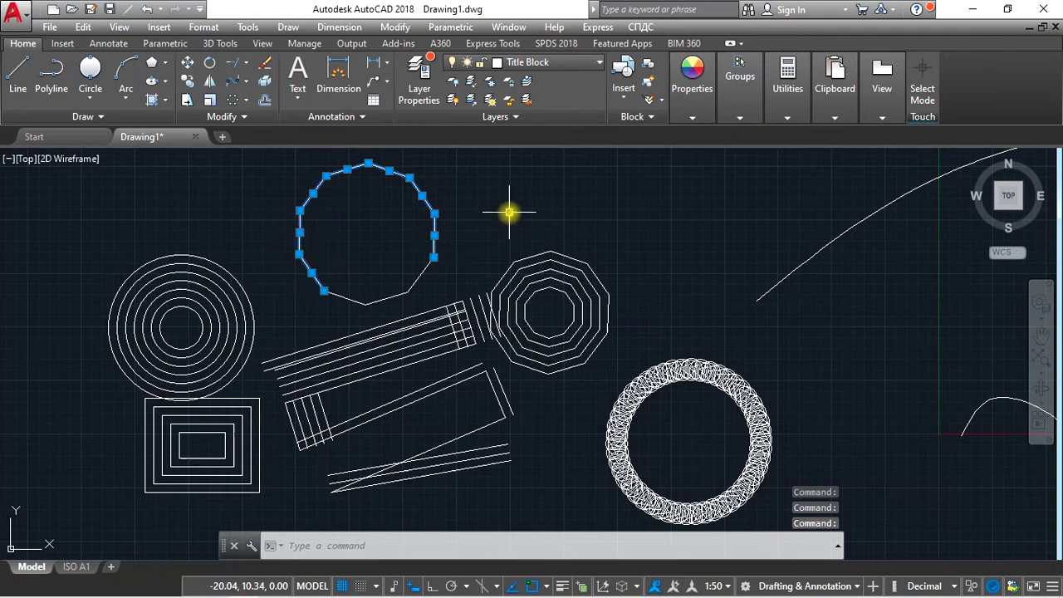
key(Escape)
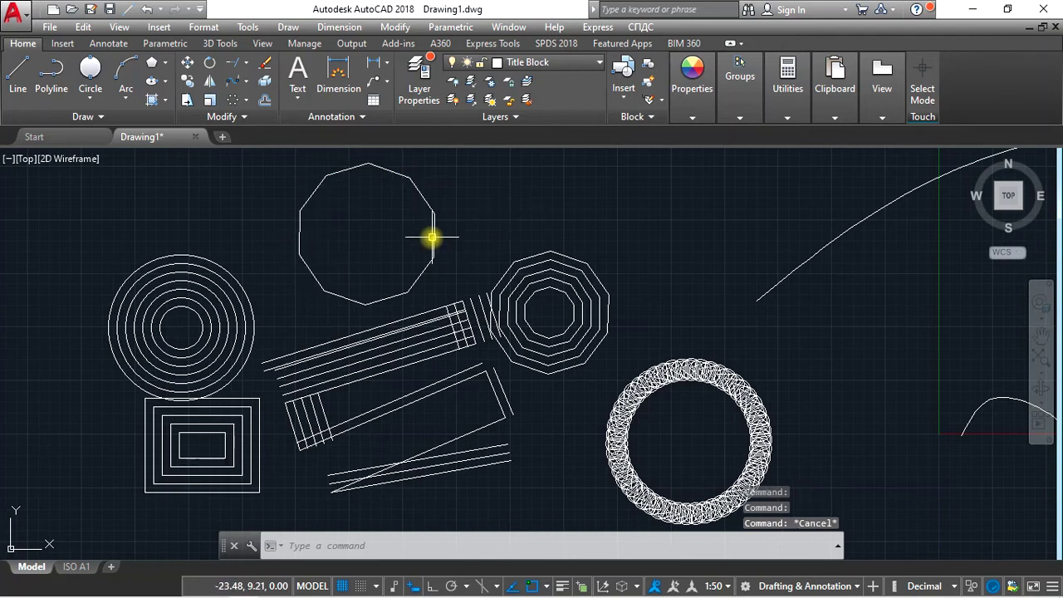
click(449, 184)
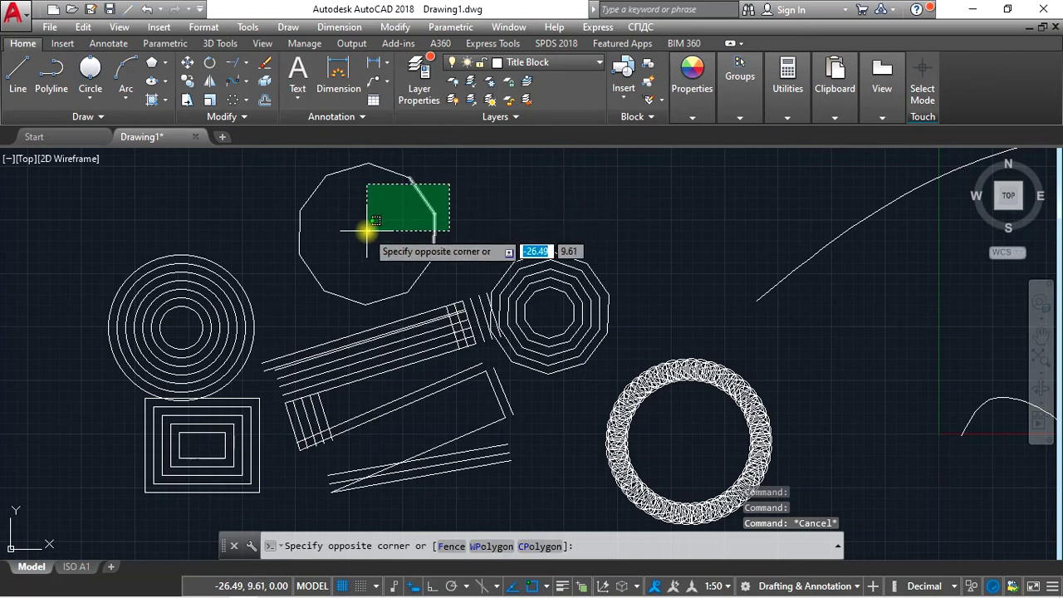
click(366, 232)
click(383, 166)
click(359, 198)
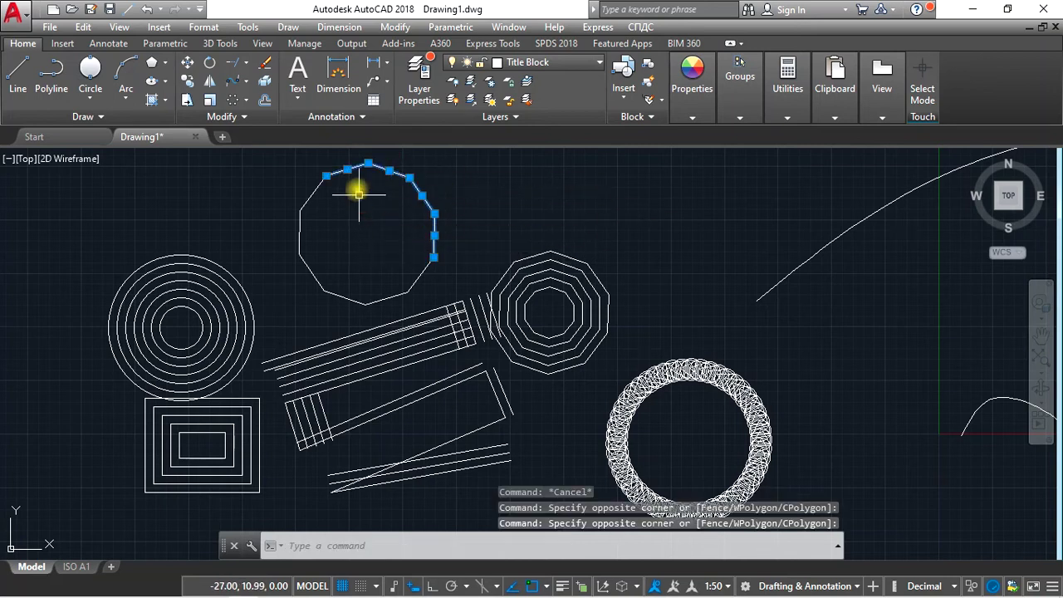
click(321, 199)
click(291, 183)
click(304, 234)
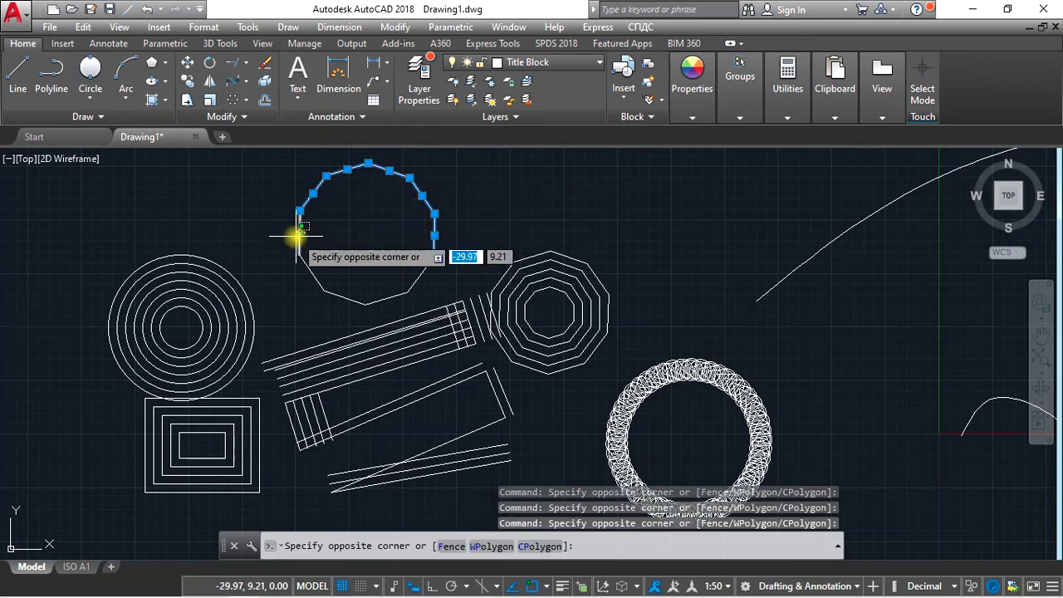
click(348, 235)
key(Escape)
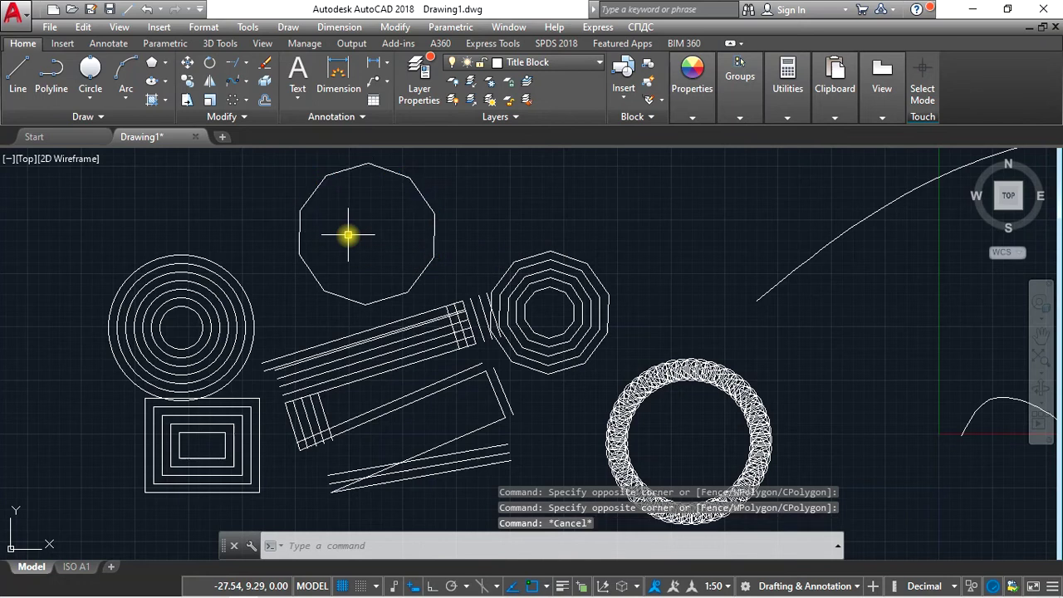
Zoom to the nested rectangles and select the outermost one.
scroll(249, 332, down, 2)
scroll(243, 397, up, 3)
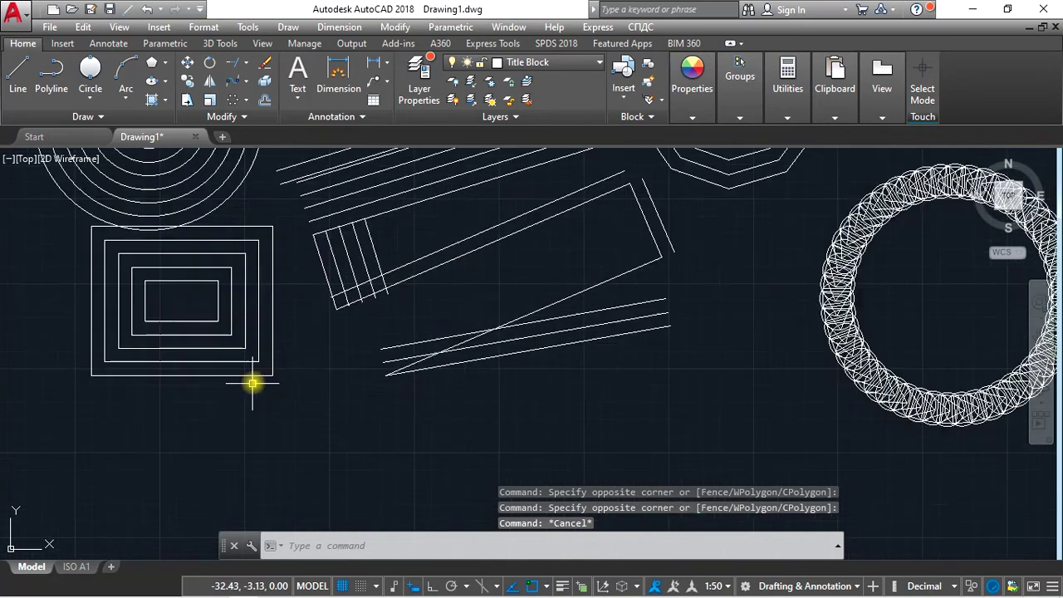
click(273, 329)
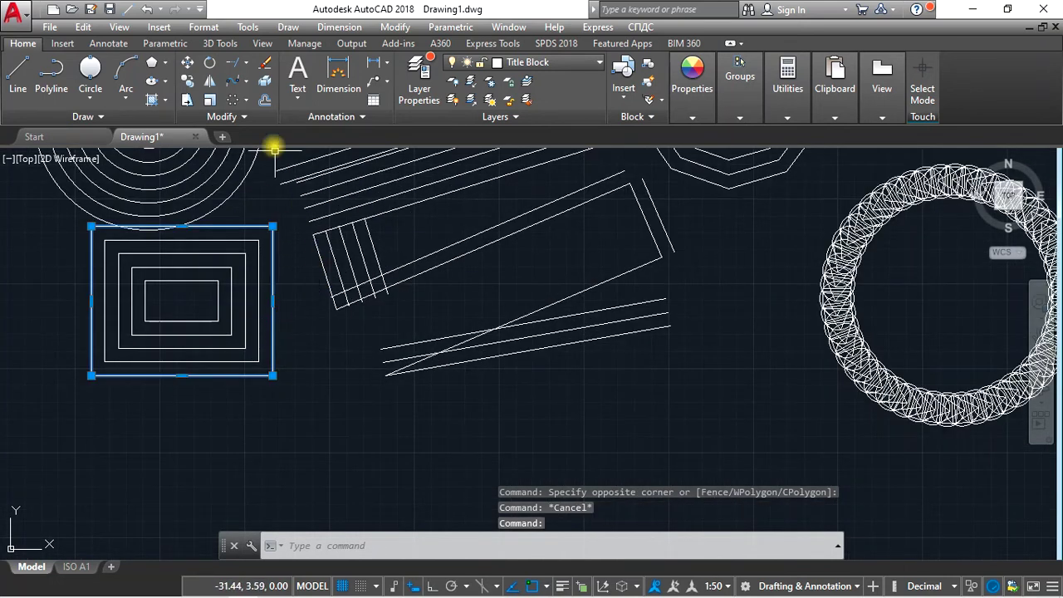
Explode the outer rectangle and pick its right, top and bottom edges separately to confirm.
click(266, 85)
click(274, 268)
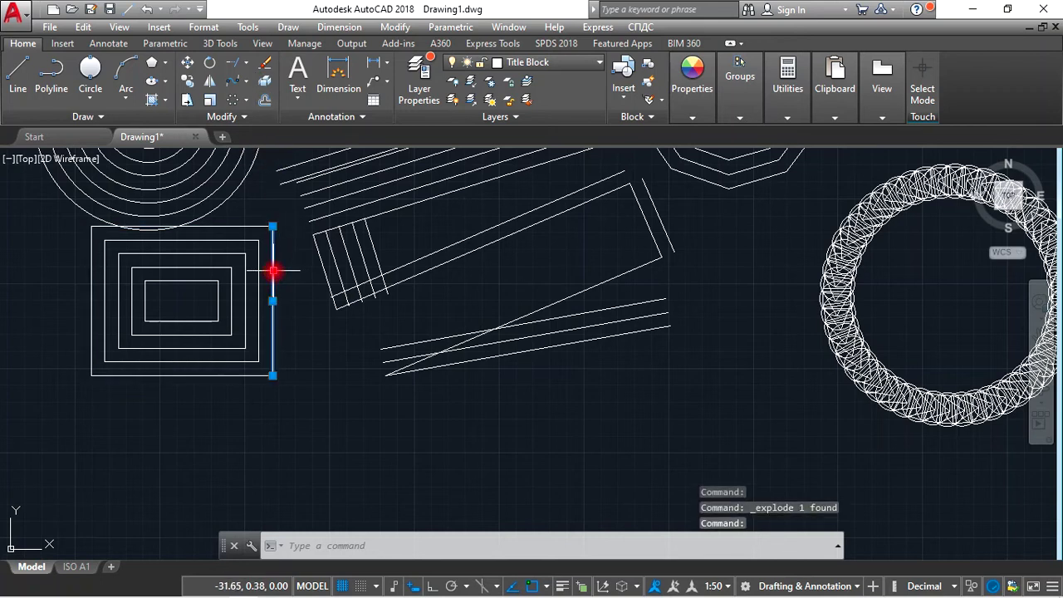
click(257, 227)
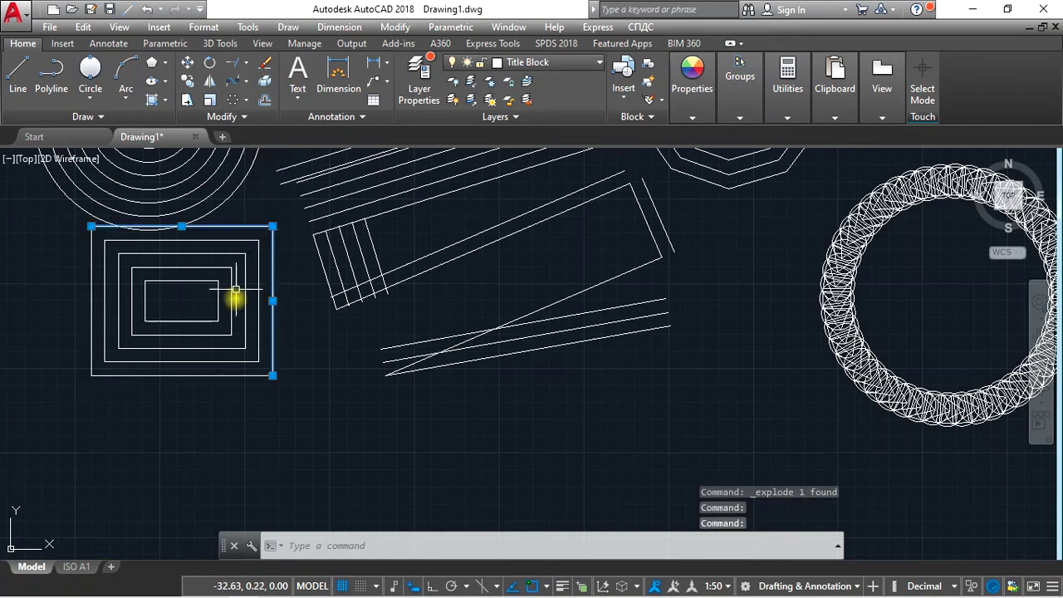
click(218, 376)
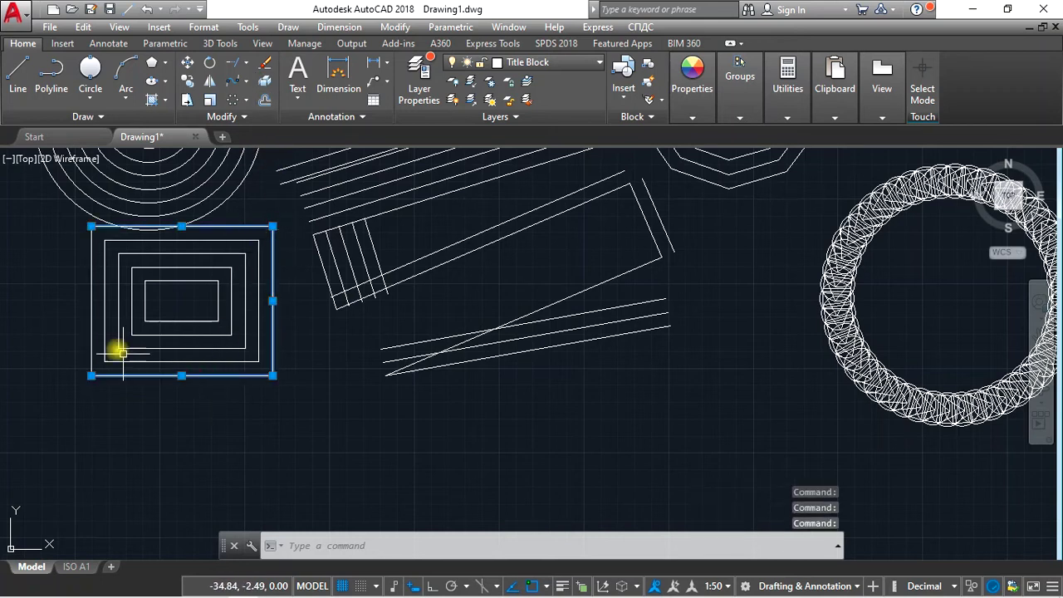
click(365, 418)
click(294, 427)
scroll(295, 424, down, 2)
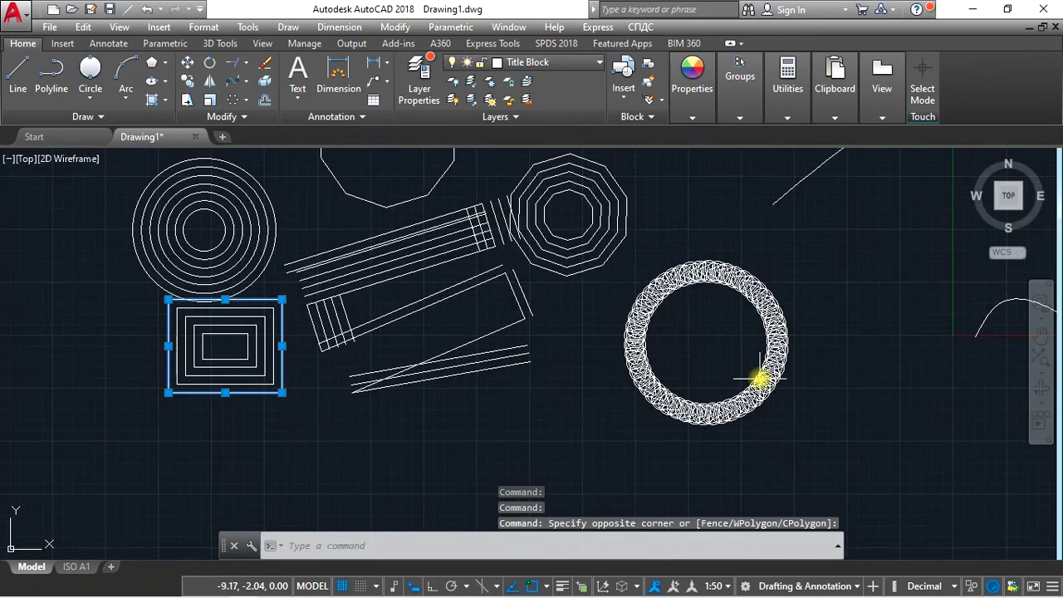
Explode the hatched circle ring as a single object.
scroll(772, 370, up, 1)
scroll(449, 344, up, 1)
scroll(449, 343, down, 1)
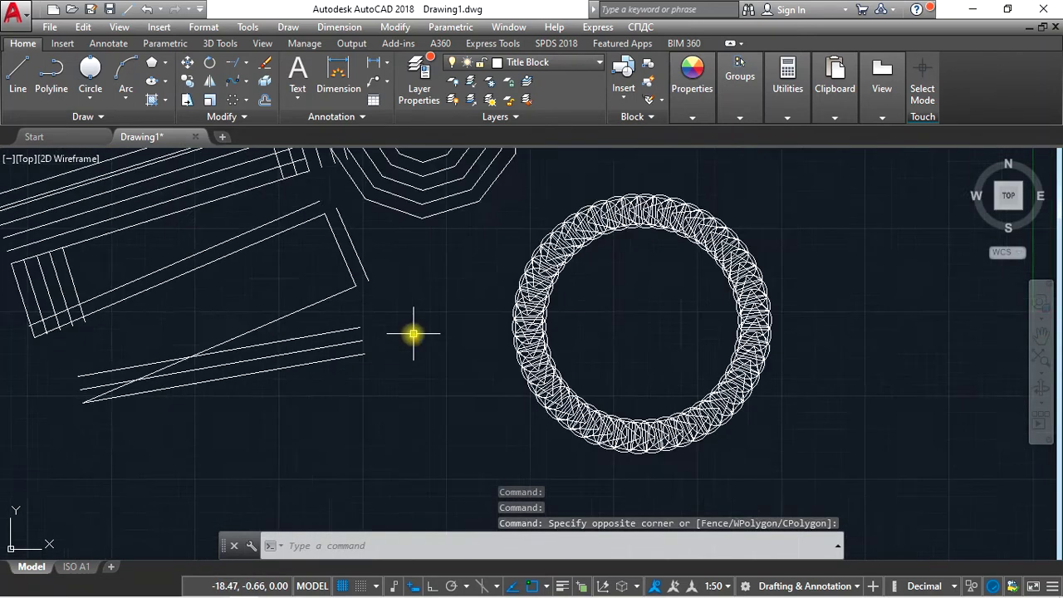
scroll(415, 334, down, 1)
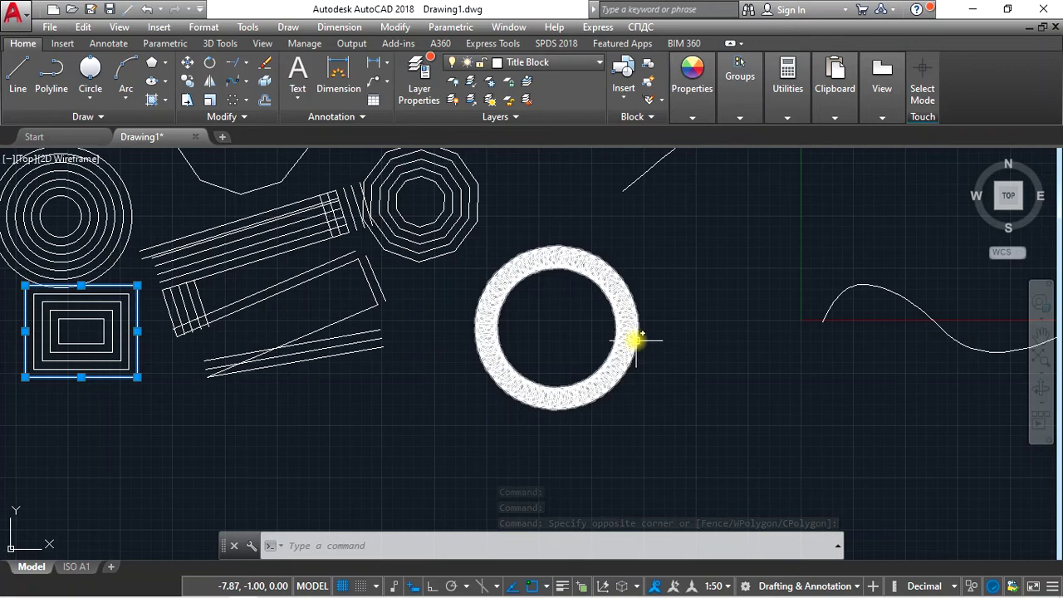
scroll(636, 335, up, 1)
click(622, 294)
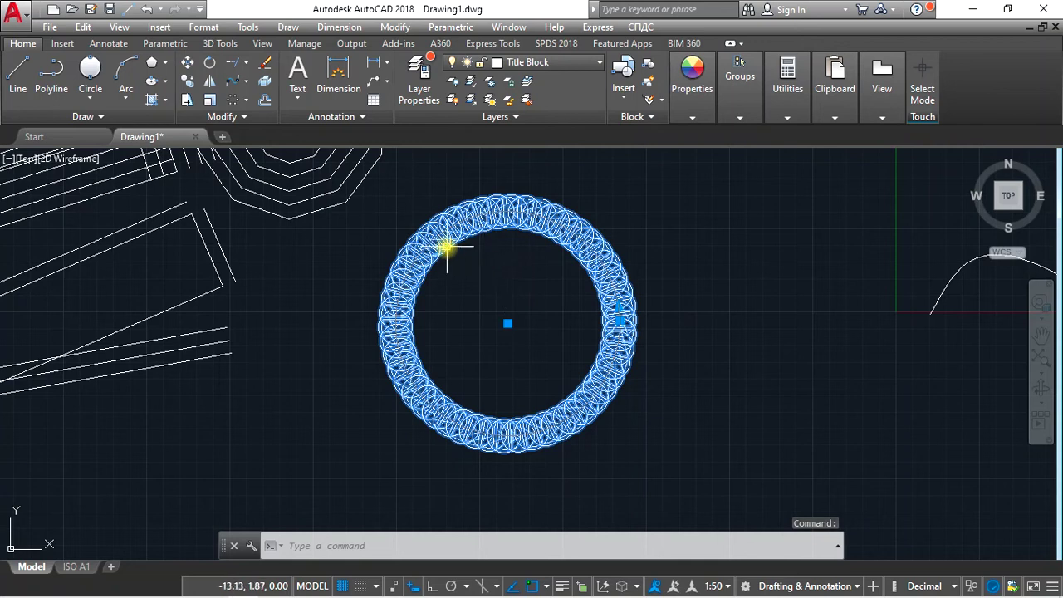
click(265, 84)
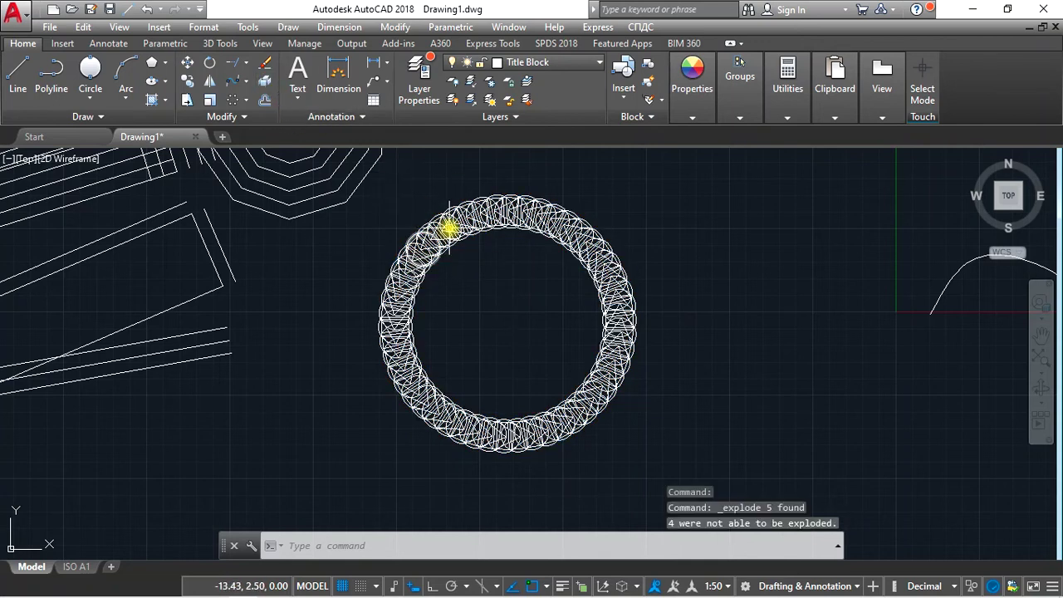
Crossing-select all the ring's resulting pieces and explode them into individual circles and lines.
scroll(430, 236, up, 4)
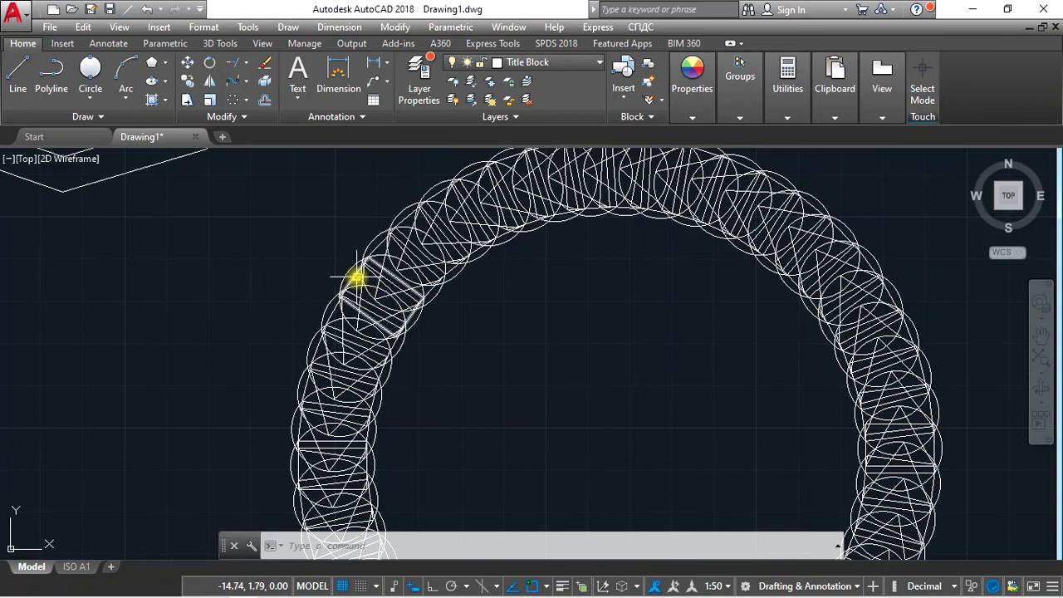
scroll(359, 271, down, 5)
click(610, 221)
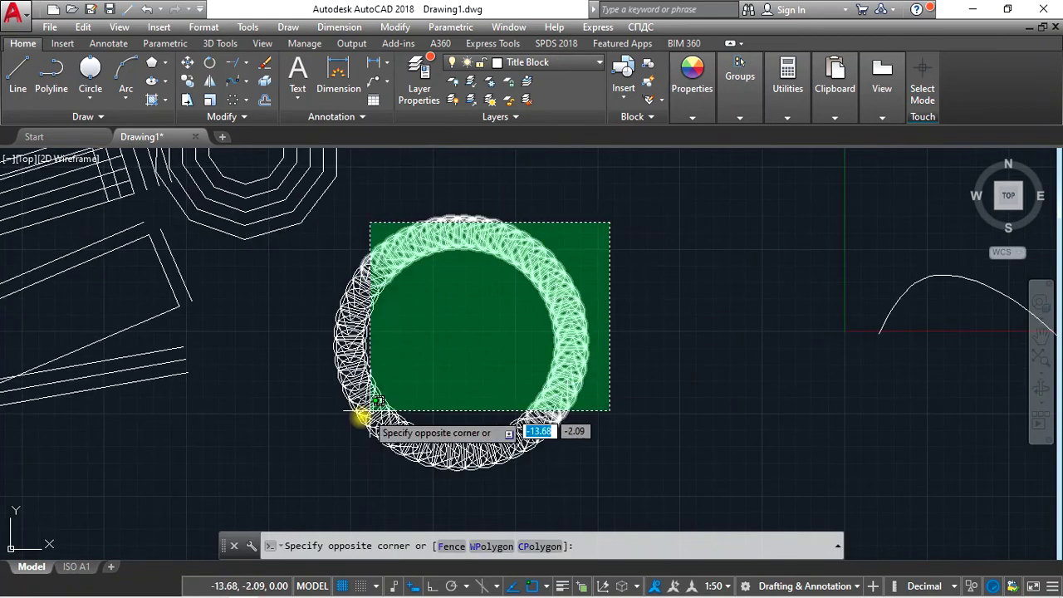
click(345, 433)
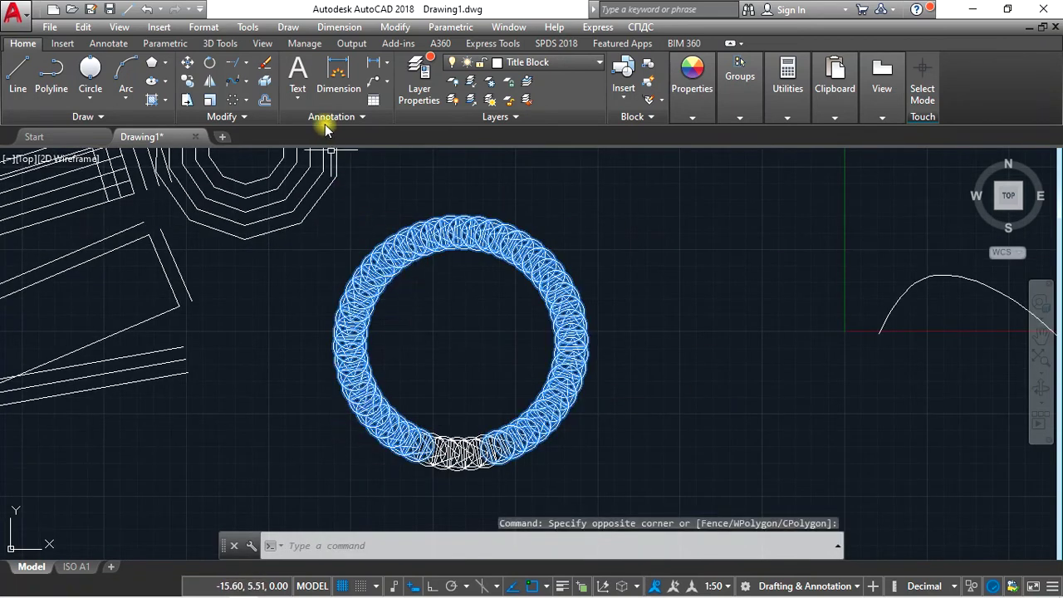
click(265, 82)
scroll(379, 258, up, 4)
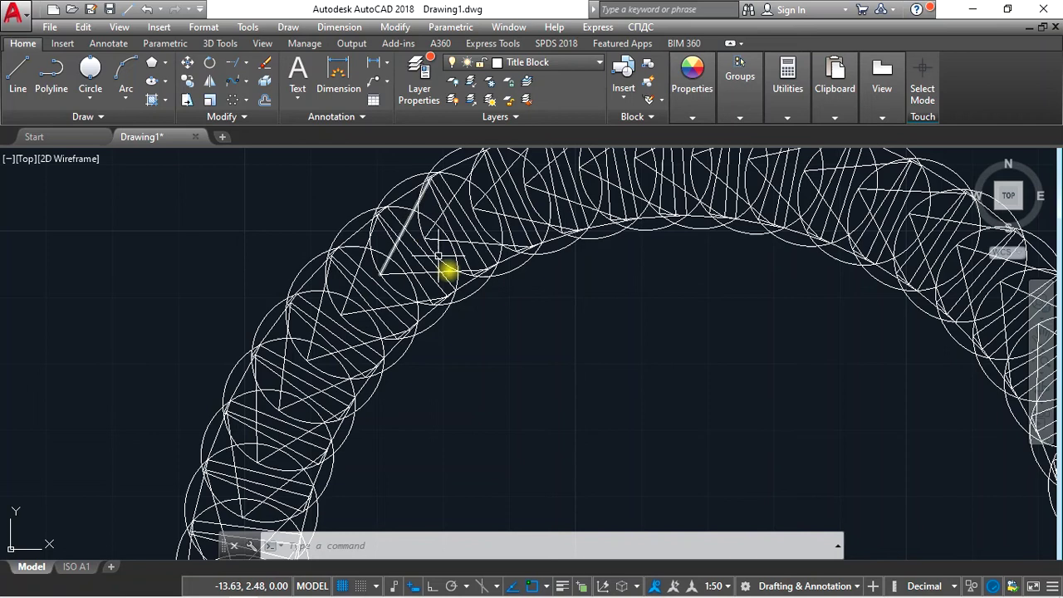
scroll(467, 276, down, 3)
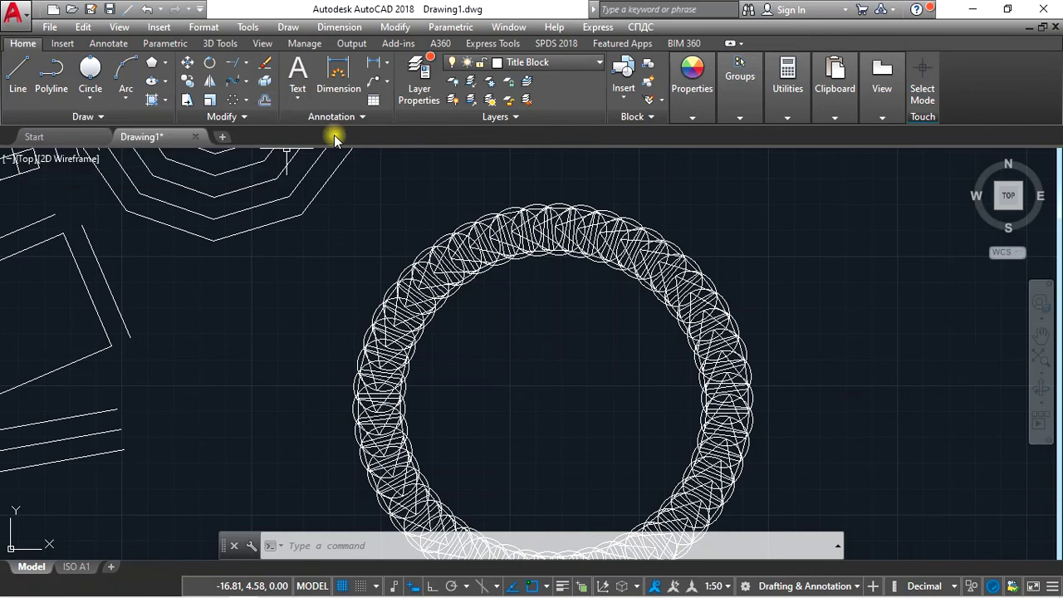
scroll(706, 249, down, 2)
scroll(722, 239, down, 1)
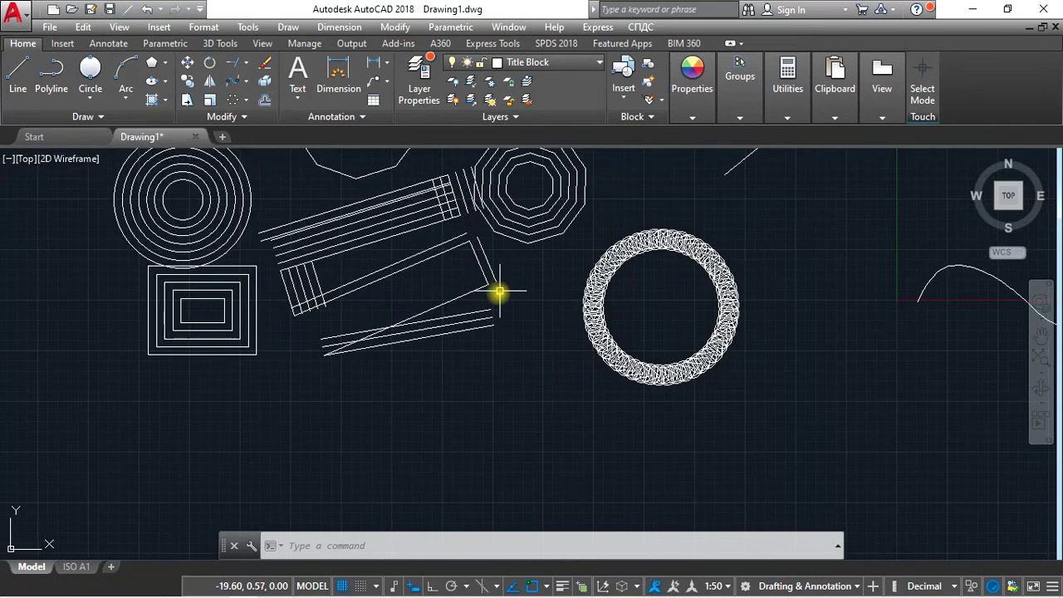
scroll(496, 294, down, 1)
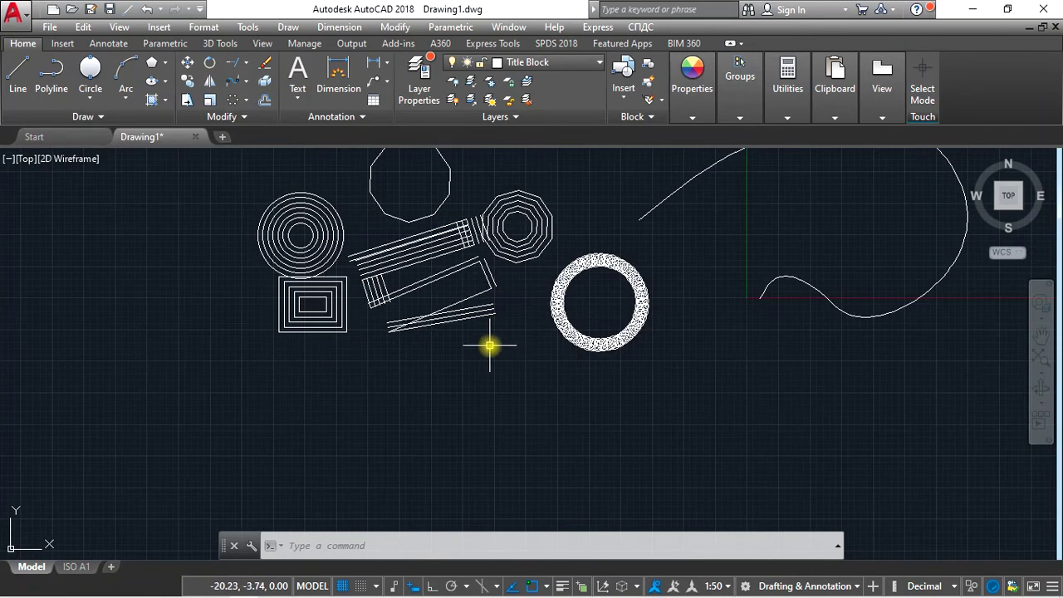
middle_drag(493, 334, 475, 388)
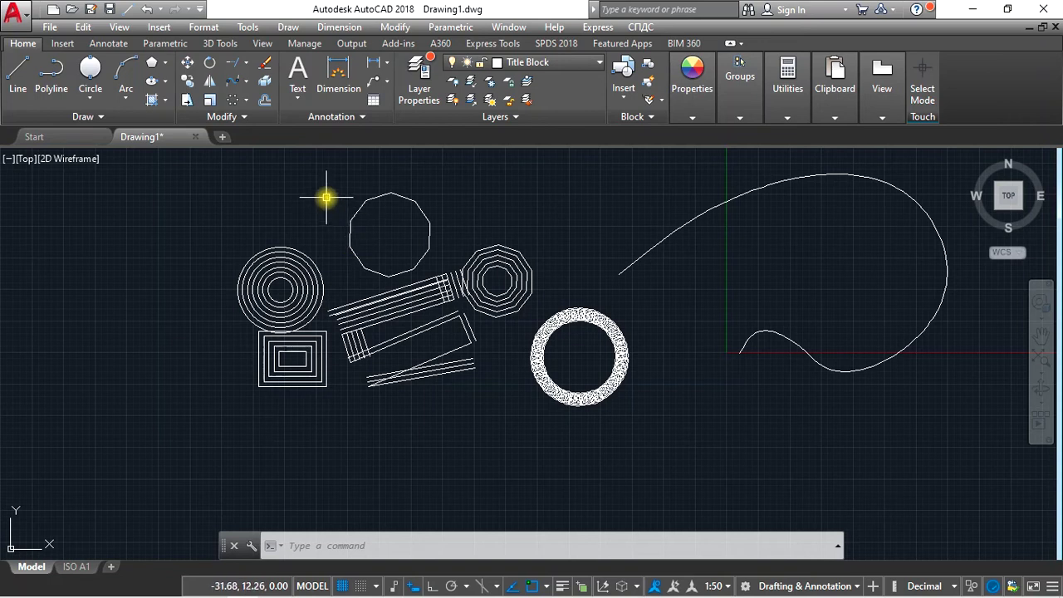
scroll(379, 242, up, 1)
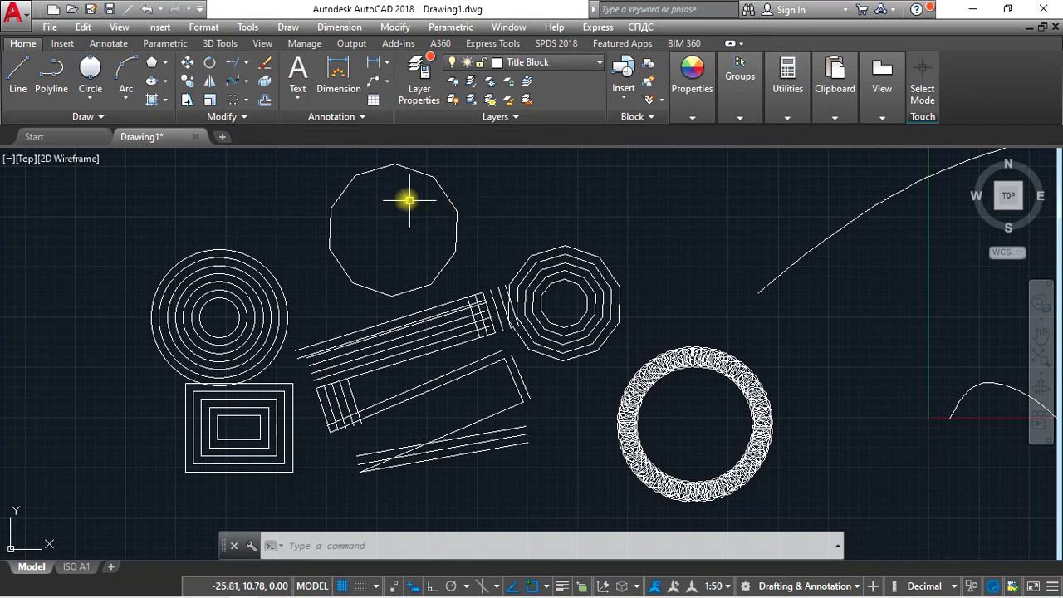
click(241, 119)
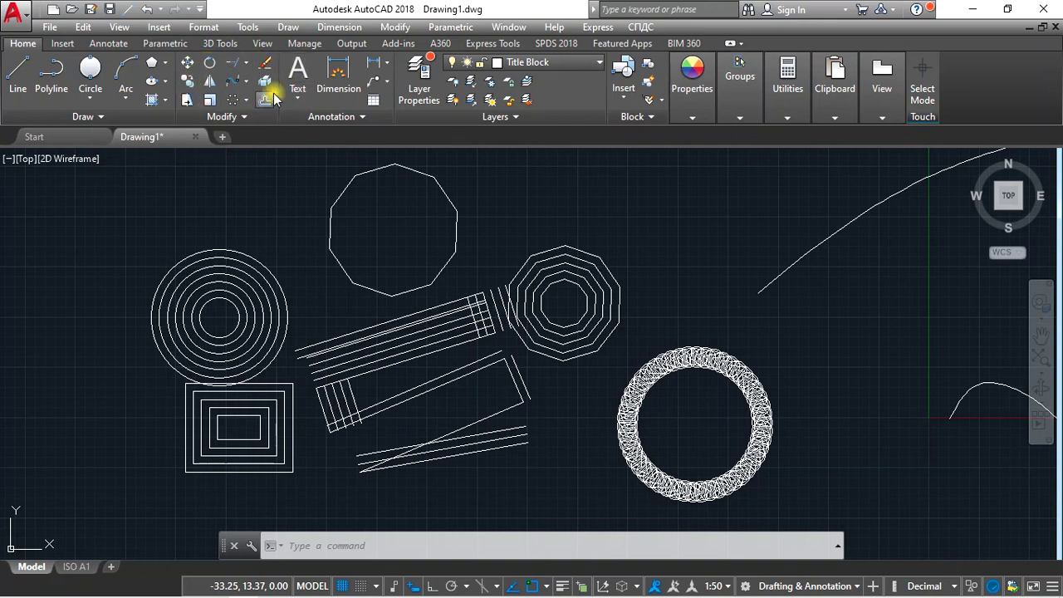
click(251, 114)
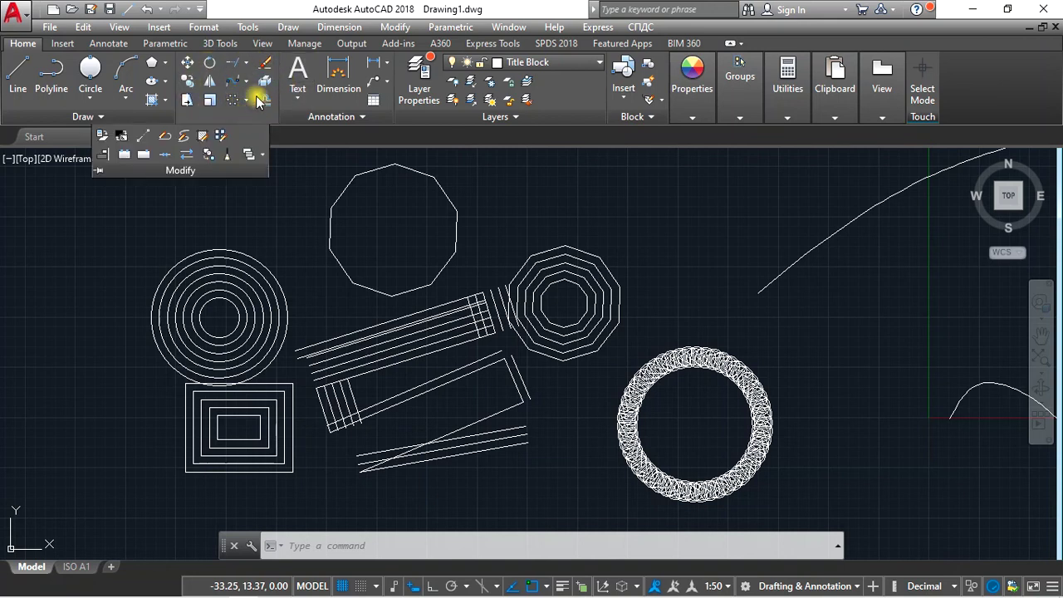